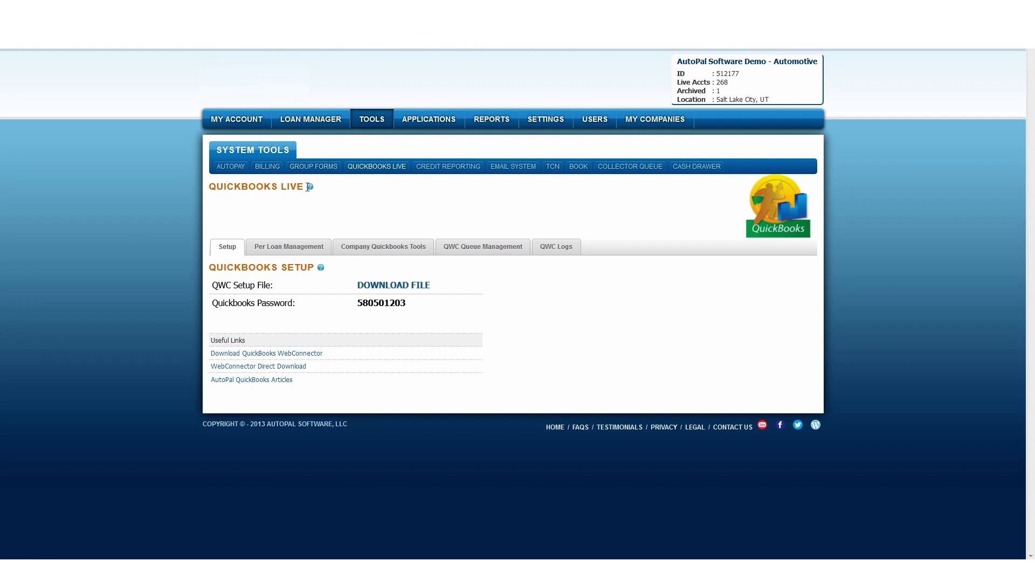
Open the QuickBooks Live wiki article and review its set up process, including the authorization and Web Connector password instructions
mouse_move(311, 190)
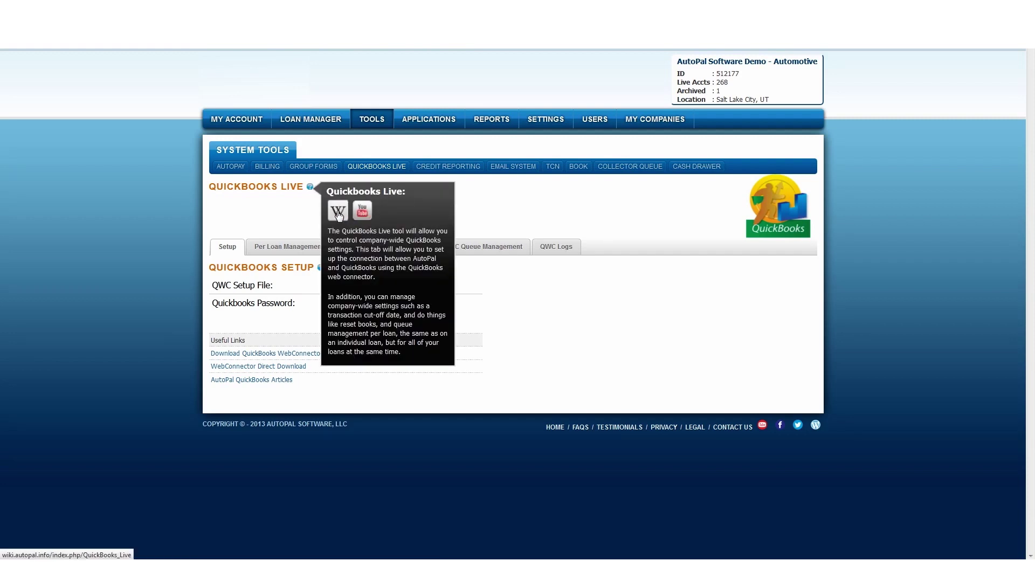
click(340, 215)
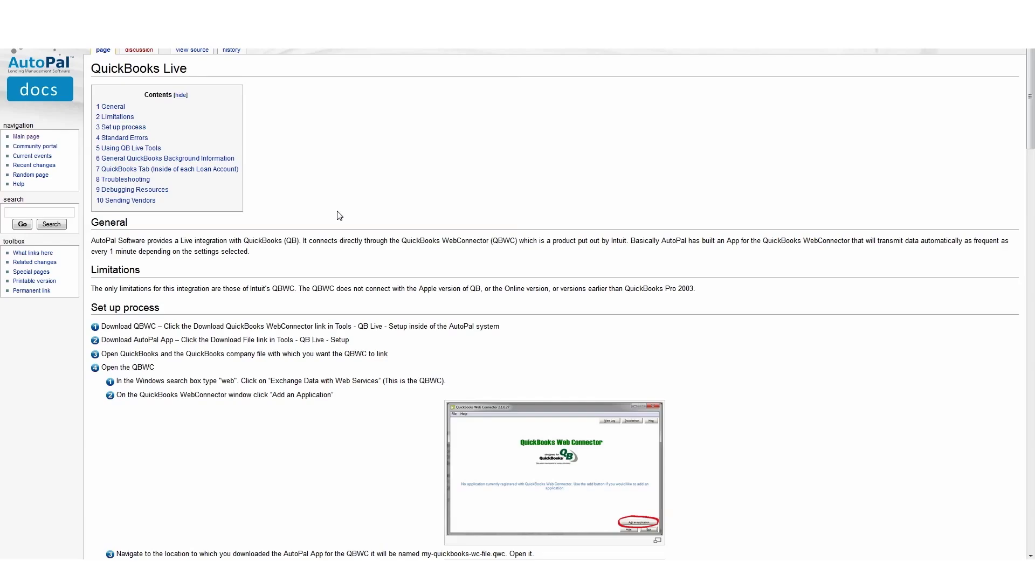
scroll(389, 307, down, 4)
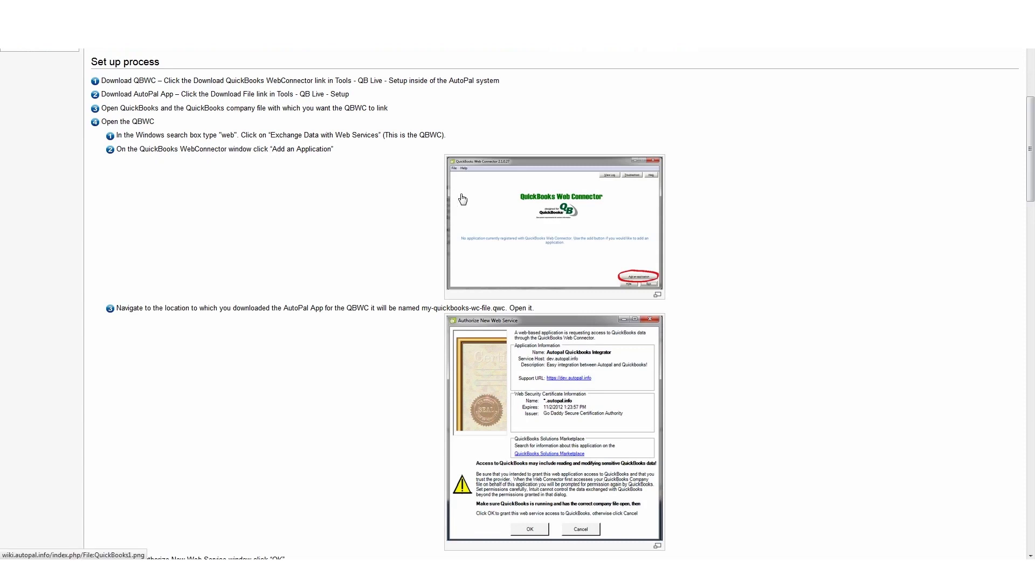
scroll(544, 240, down, 2)
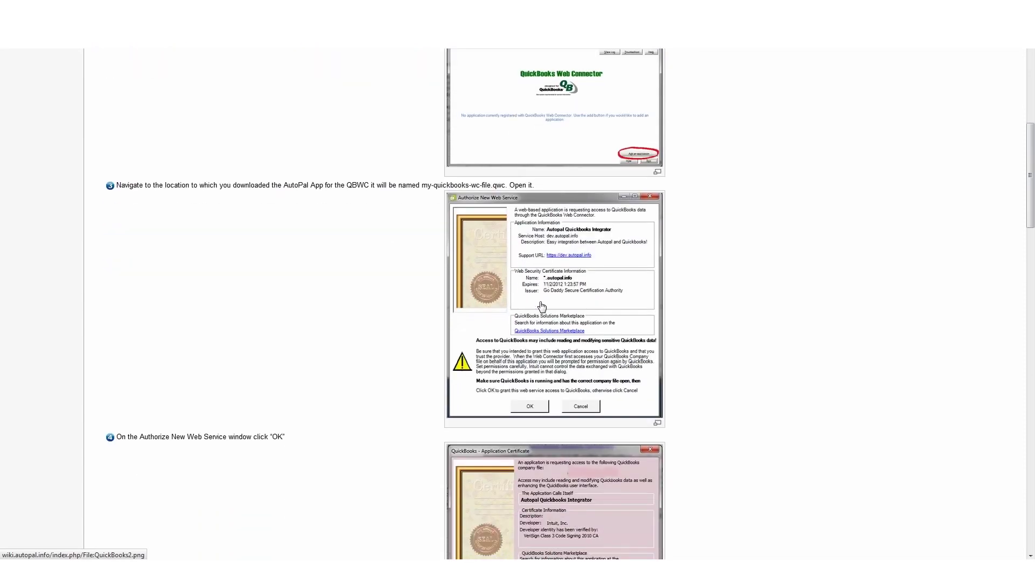
scroll(541, 306, down, 8)
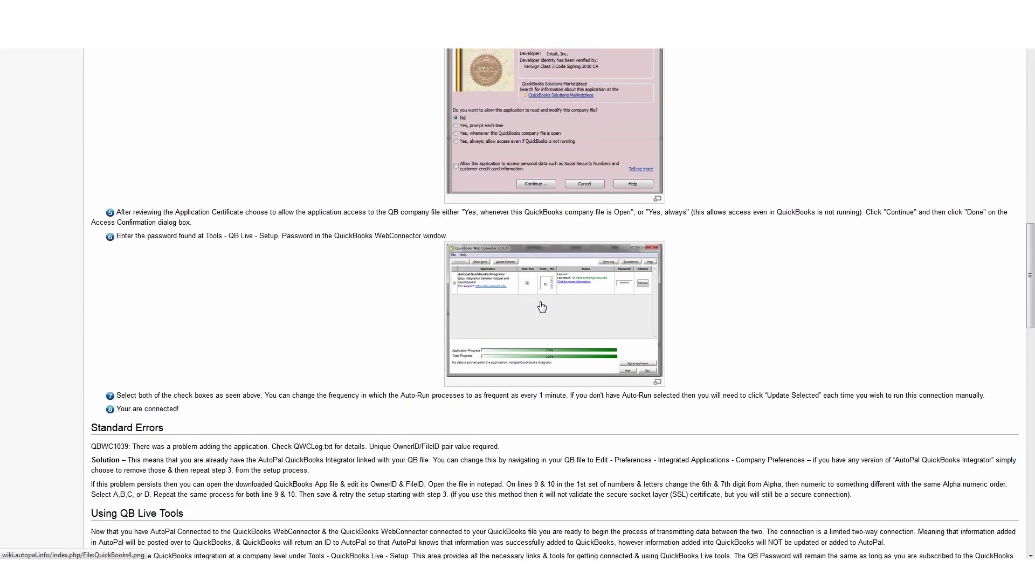
scroll(542, 306, down, 1)
scroll(542, 306, up, 1)
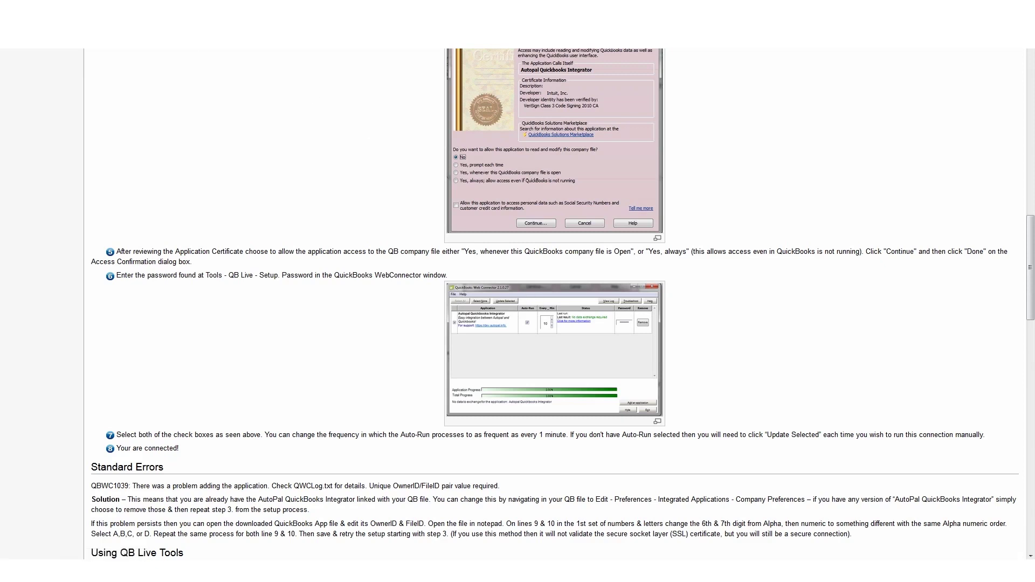
Return to the AutoPal QuickBooks setup page and check the Autopal Quickbooks Integrator entry in the QuickBooks Web Connector
key(ctrl+shift+Tab)
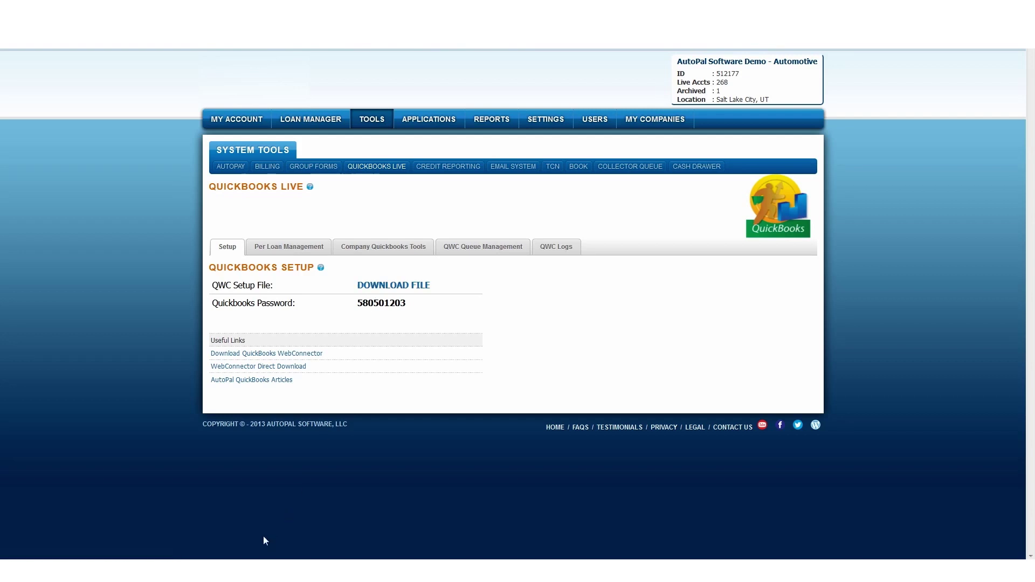
click(265, 570)
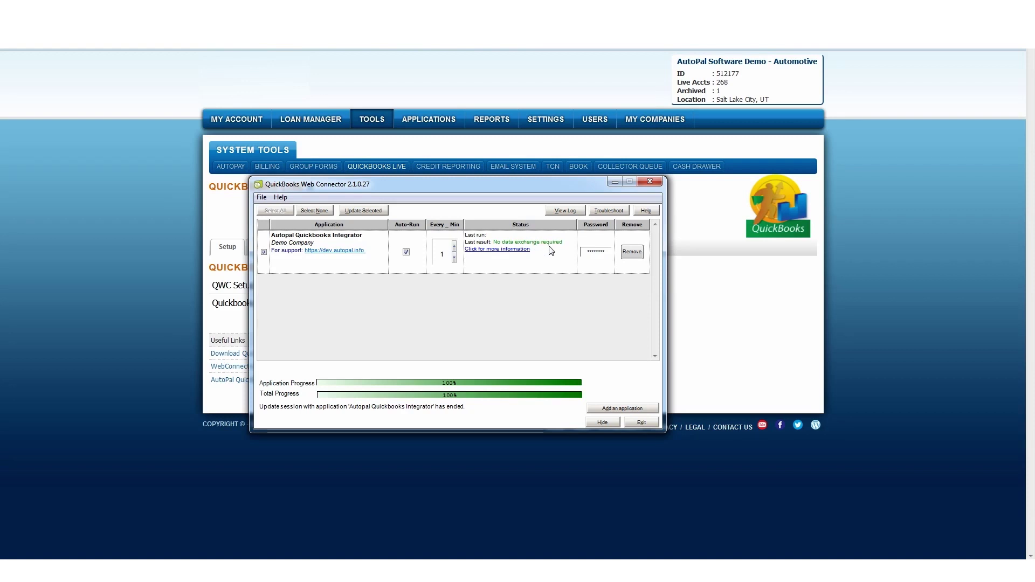
click(709, 286)
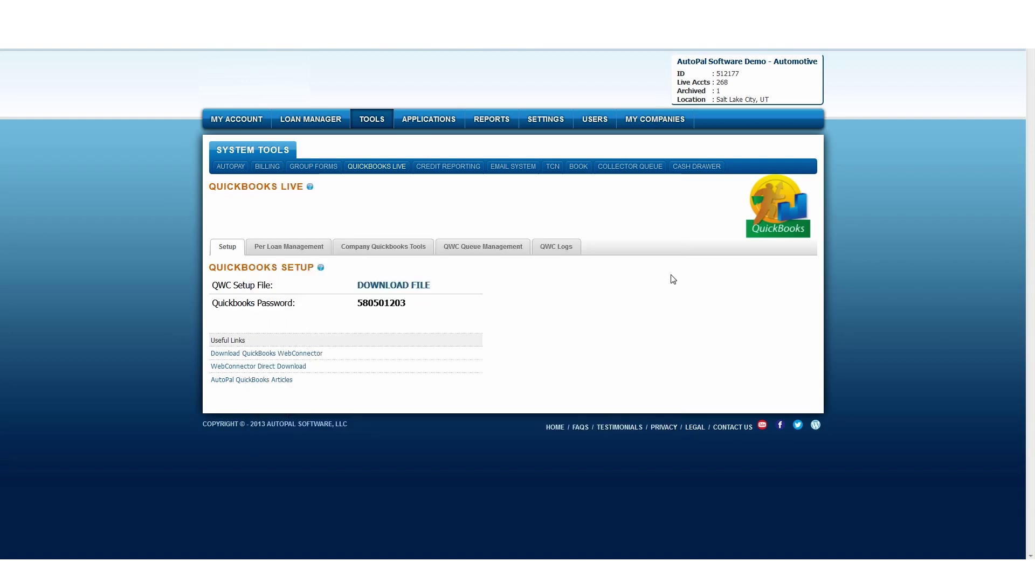
In AutoPal's company QuickBooks tools, send the vendor Big Al's Automotive to QuickBooks
click(375, 248)
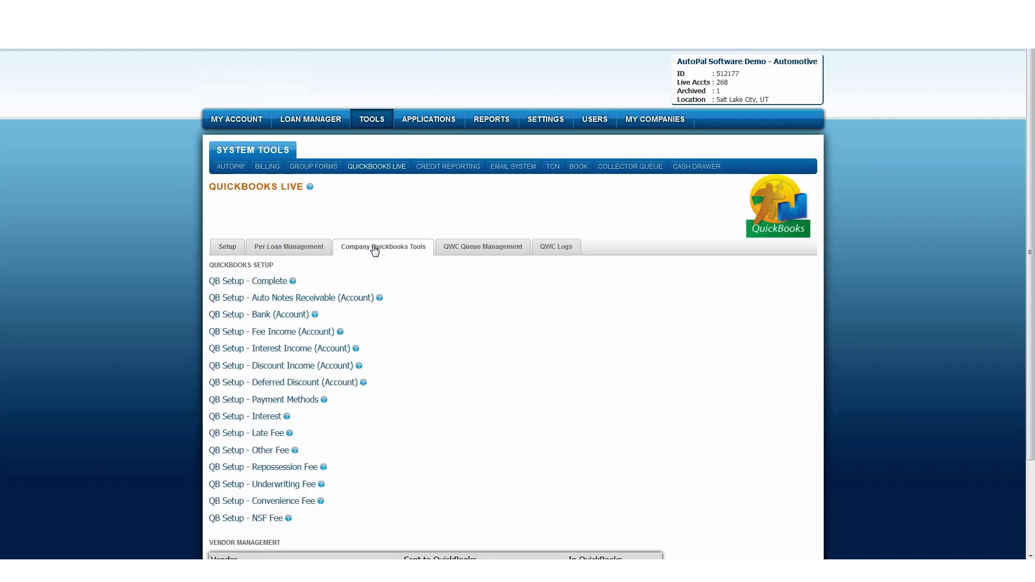
scroll(375, 248, down, 2)
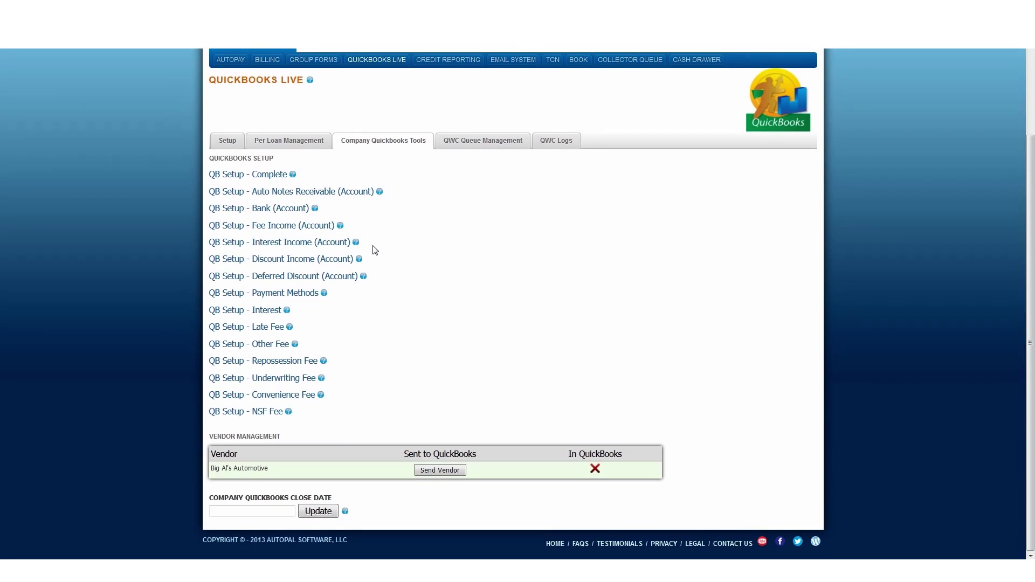
drag(214, 437, 265, 436)
click(434, 470)
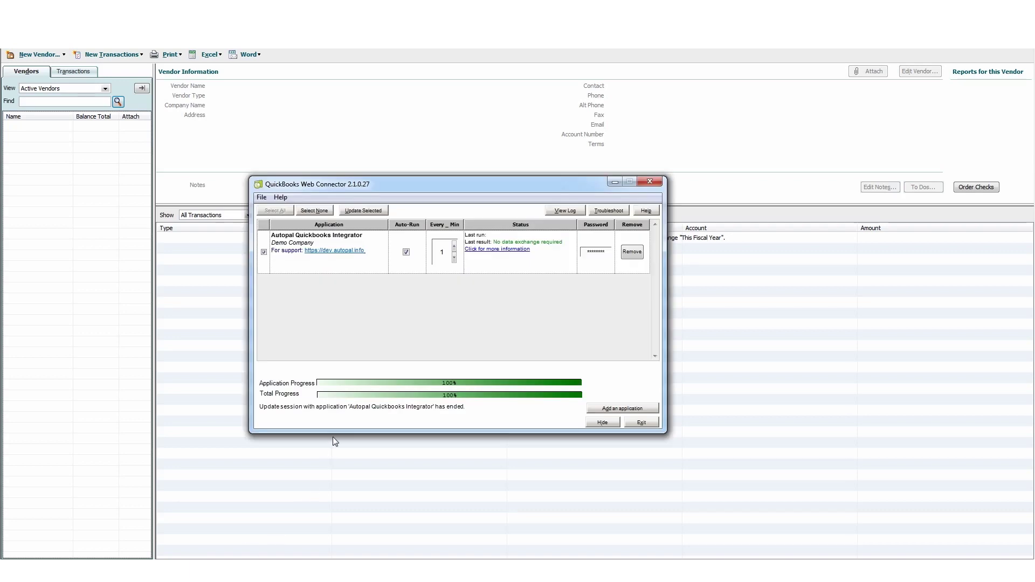
Update the selected Autopal Quickbooks Integrator in the Web Connector and reload AutoPal's company QuickBooks tools to check the vendor's status
click(380, 209)
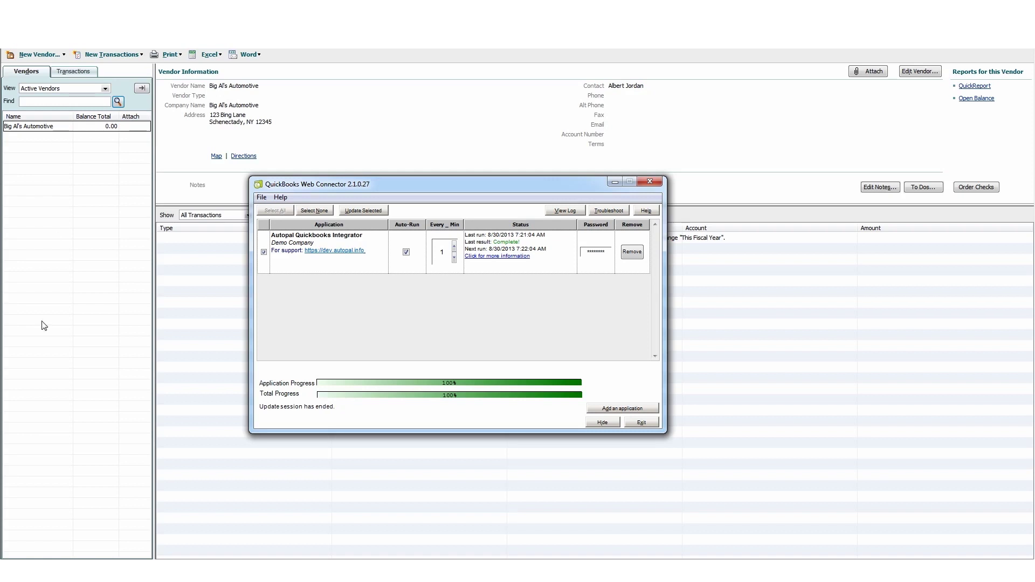
click(48, 571)
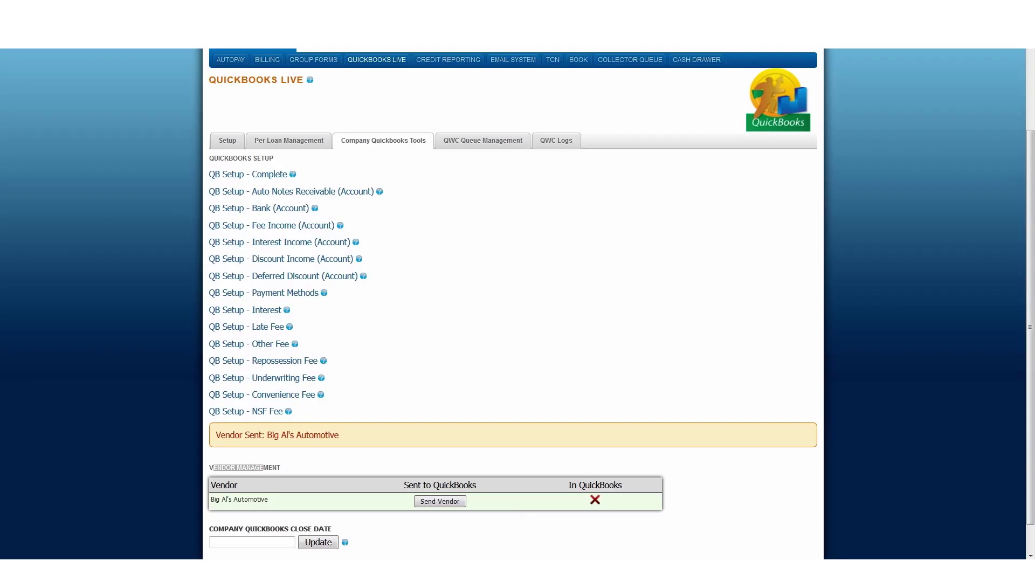
click(359, 142)
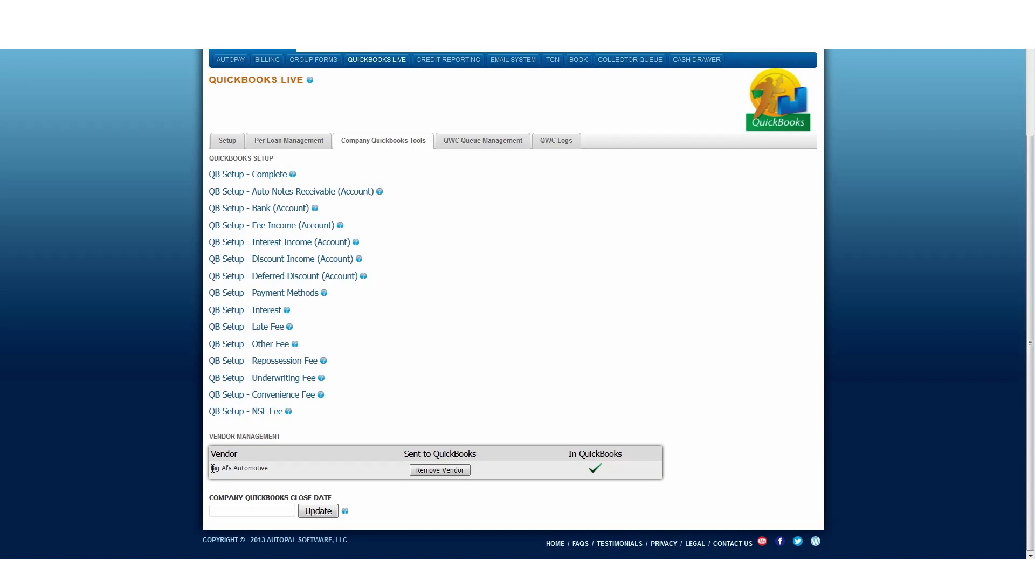
drag(213, 469, 271, 468)
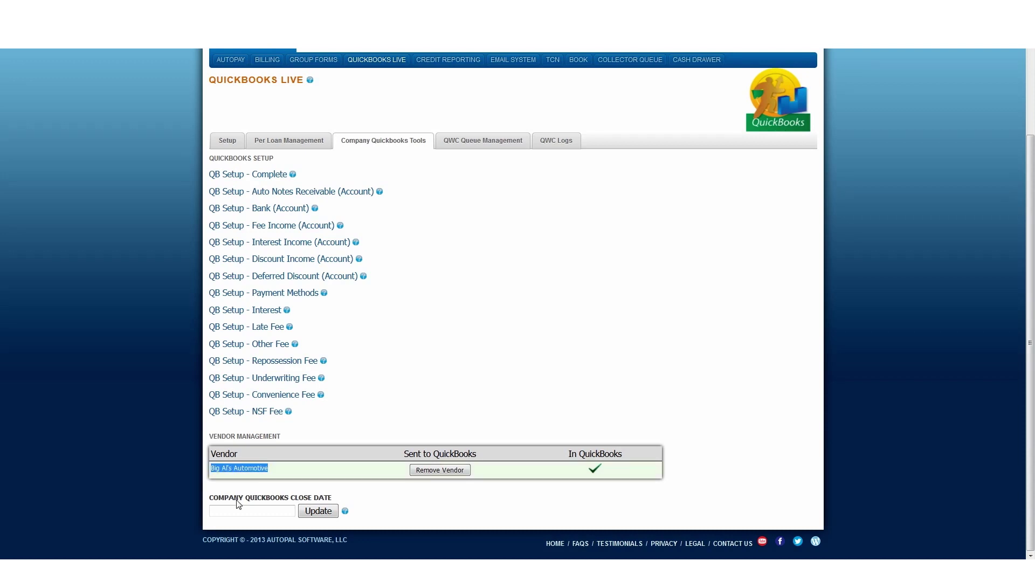
Switch to QuickBooks and rename the vendor Big Al's Automotive to Big Al's Automotive1
key(alt+Tab)
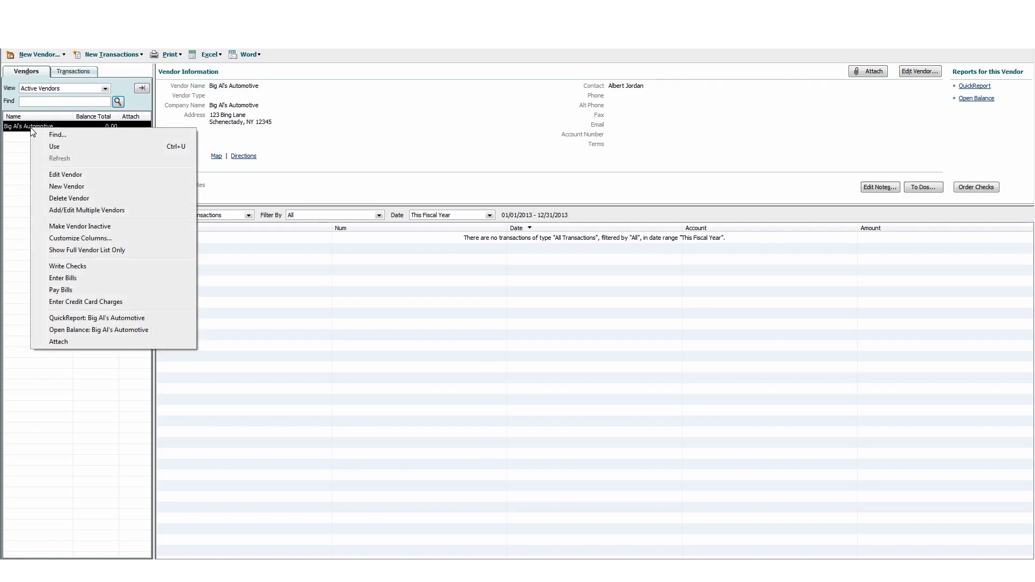
right_click(31, 128)
click(61, 175)
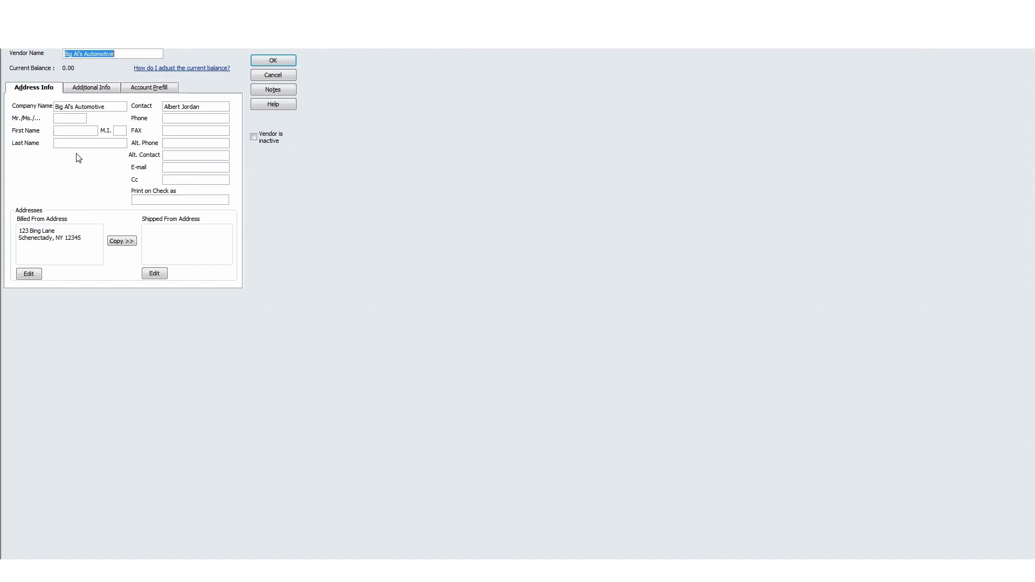
click(133, 54)
text(1)
click(264, 61)
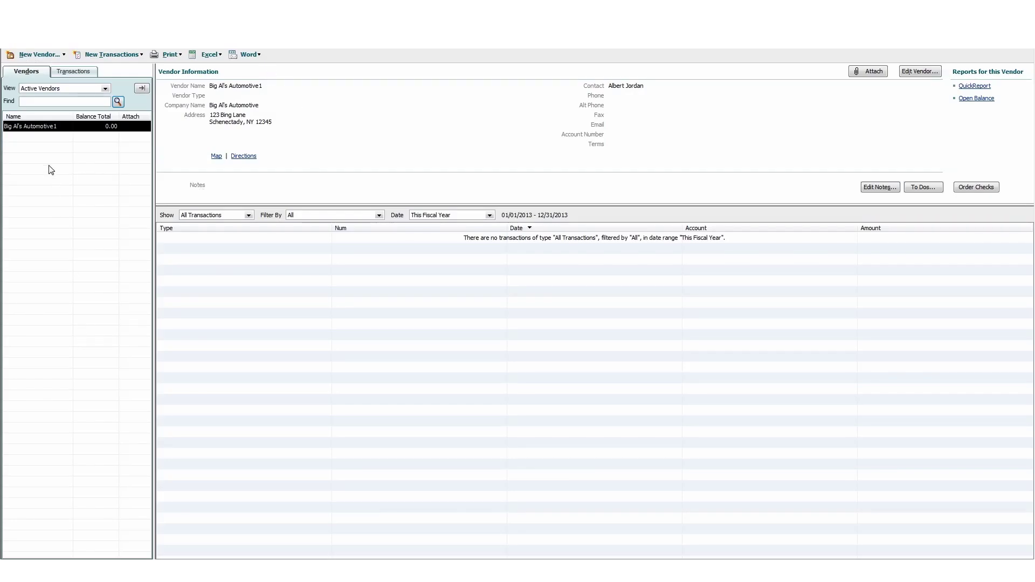
Change the vendor name back to Big Al's Automotive in its vendor record
right_click(53, 130)
click(98, 175)
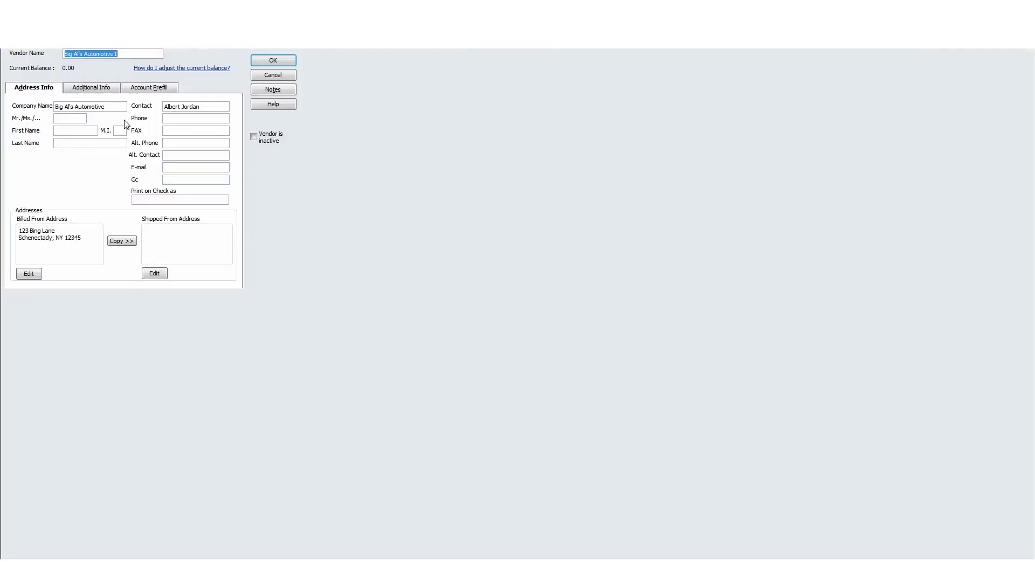
click(135, 54)
key(BackSpace)
click(267, 61)
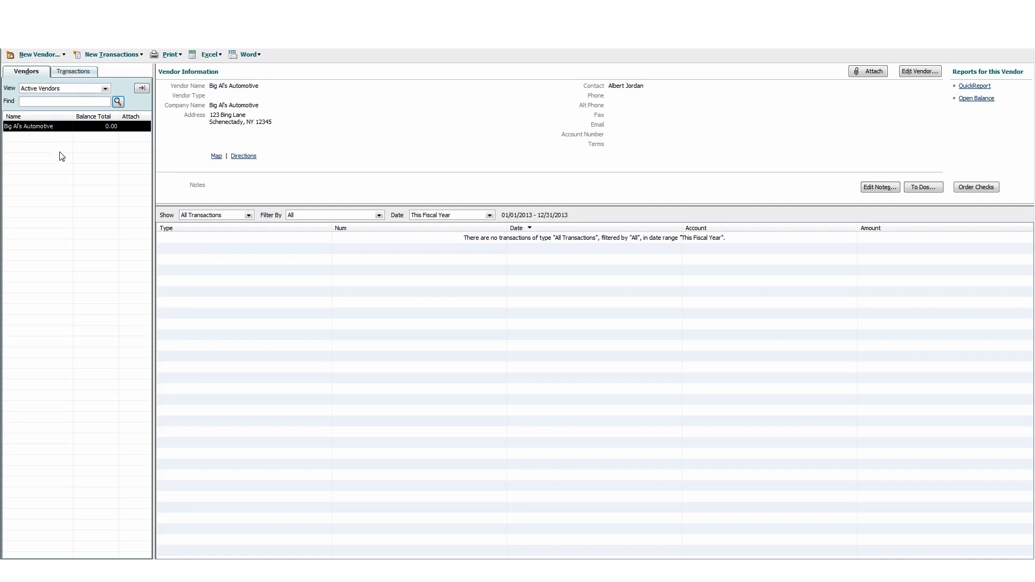
Switch to AutoPal and update the company QuickBooks close date to December 31, 2012
key(alt+Tab)
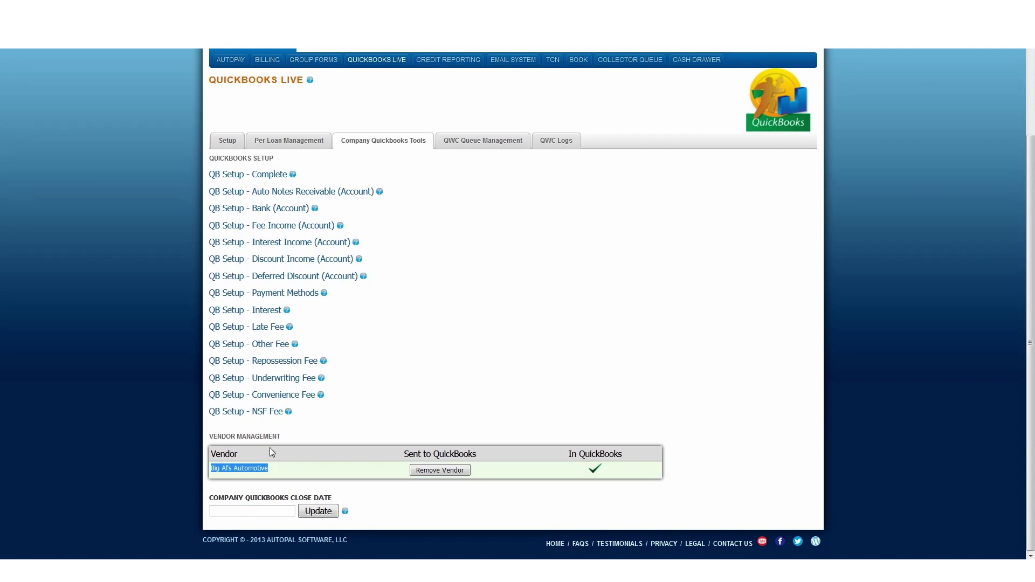
click(220, 499)
click(264, 510)
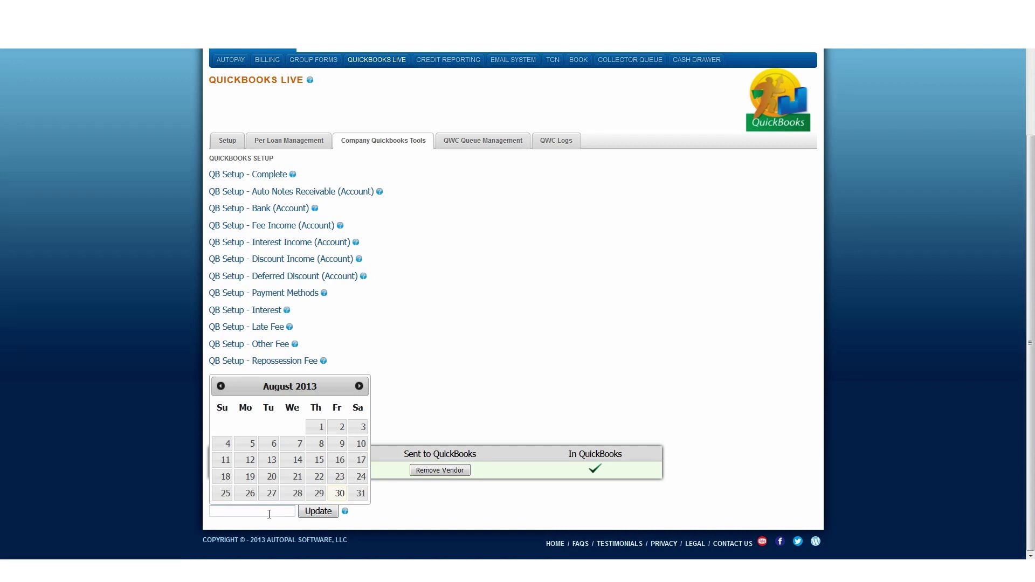
click(220, 386)
click(220, 386)
click(221, 386)
click(221, 386)
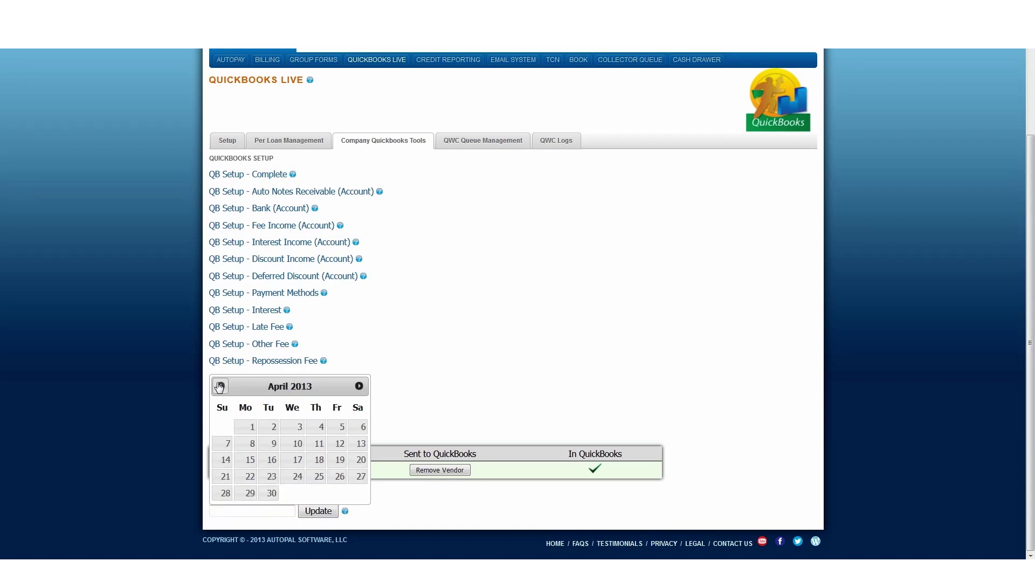
click(221, 386)
click(220, 386)
click(220, 386)
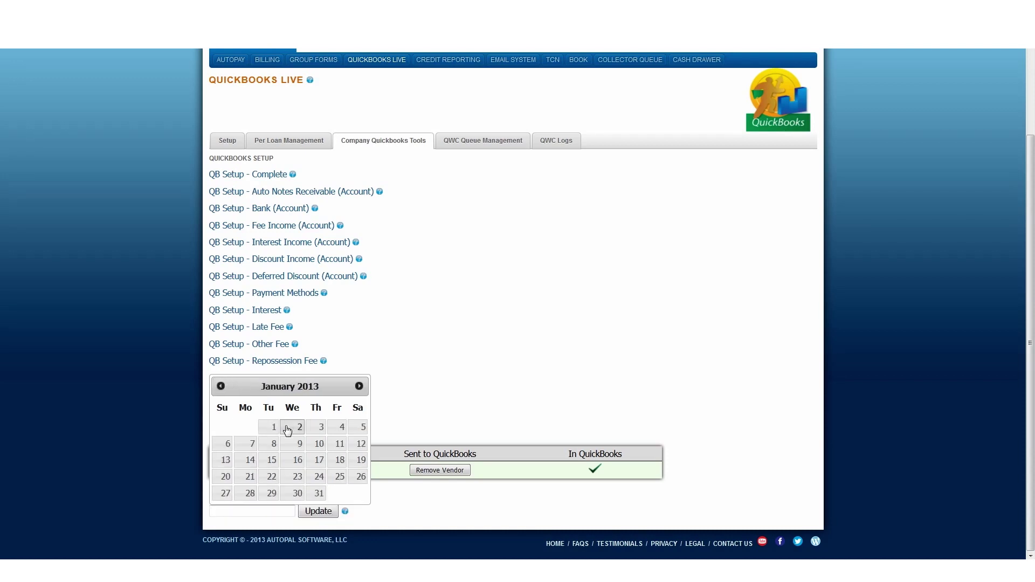
click(220, 386)
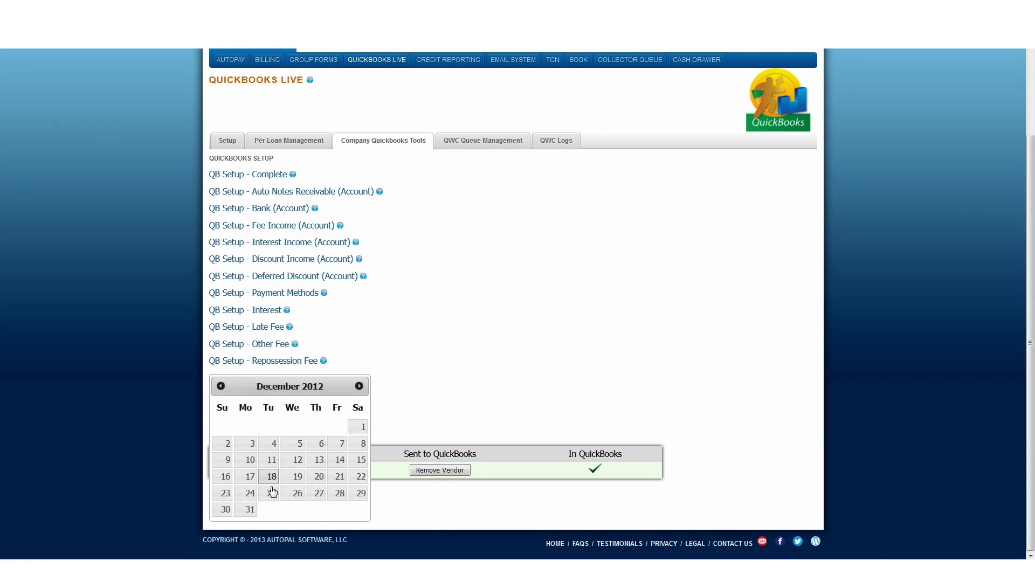
click(250, 509)
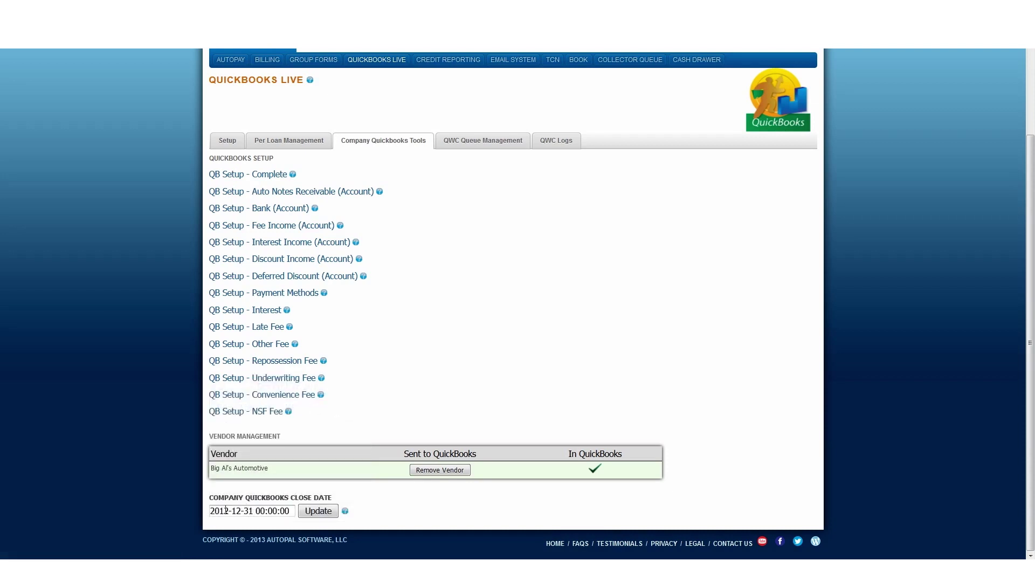
click(315, 513)
scroll(310, 509, down, 1)
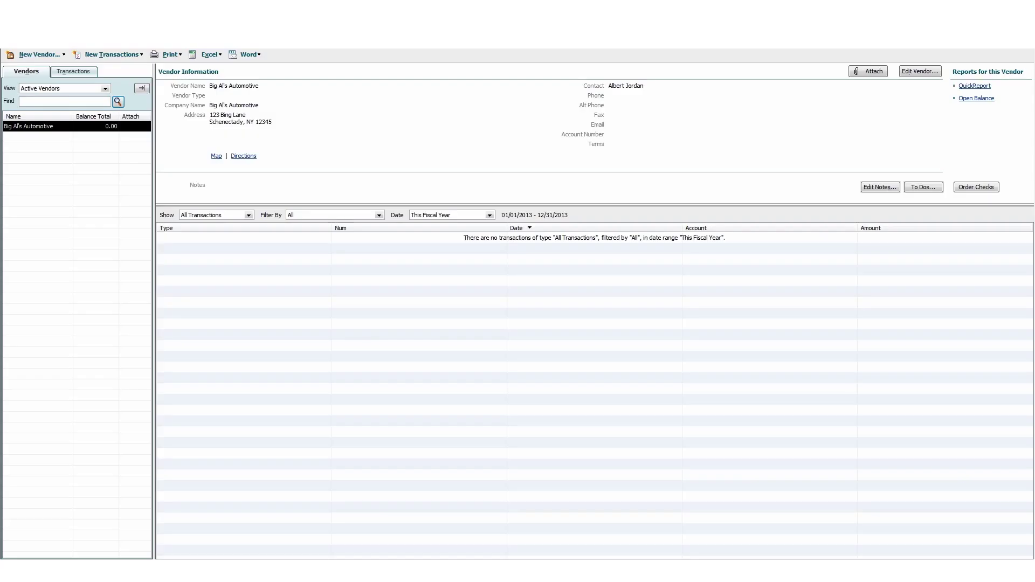
In QuickBooks, open the closing date and password settings from the company accounting preferences
click(37, 18)
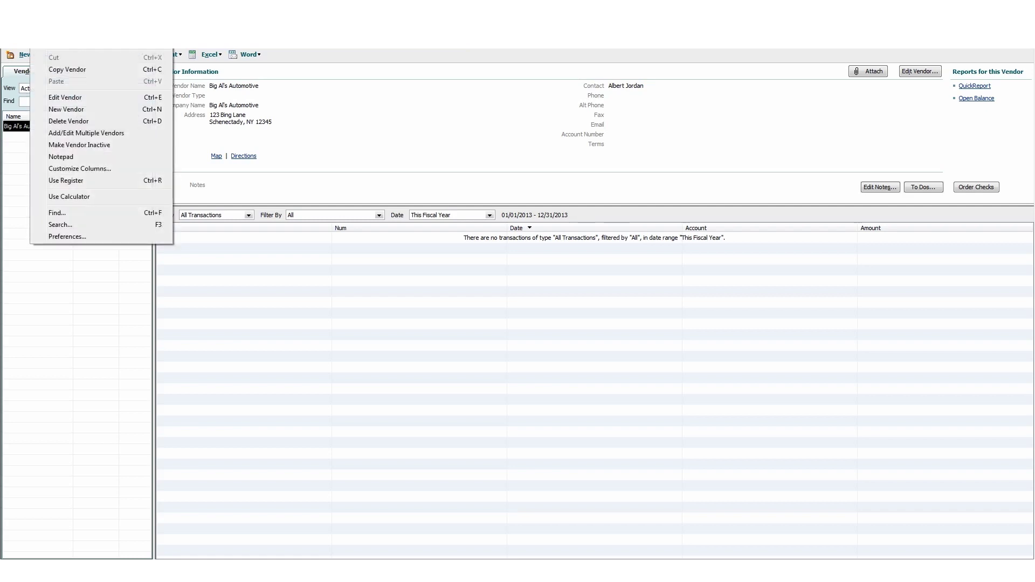
click(72, 237)
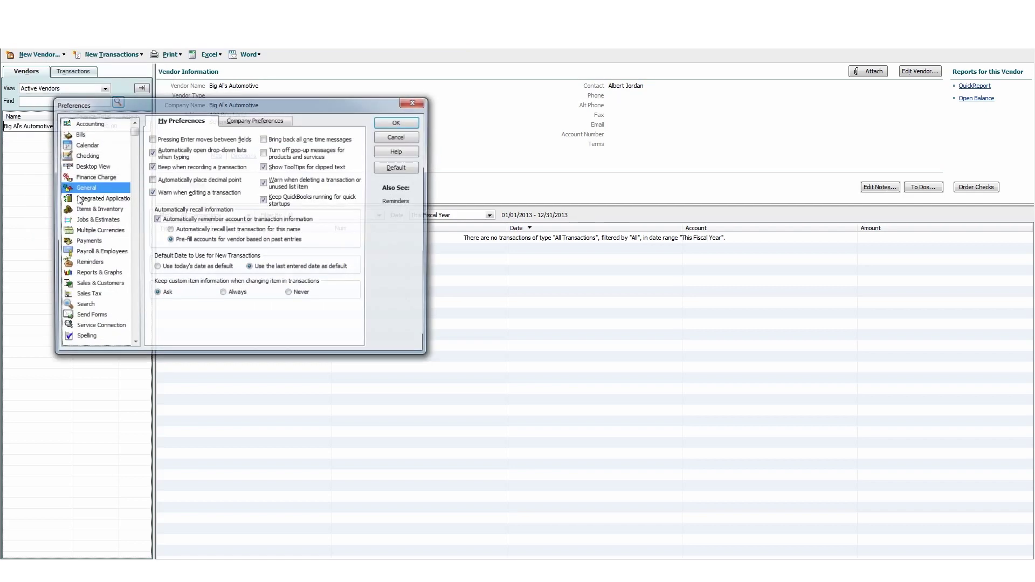
click(81, 125)
click(243, 121)
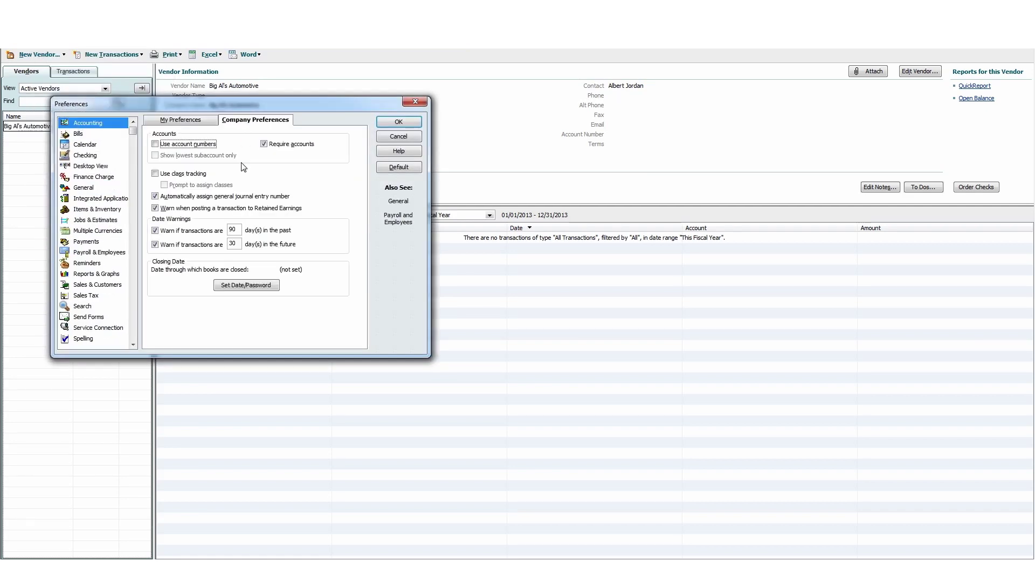
click(242, 287)
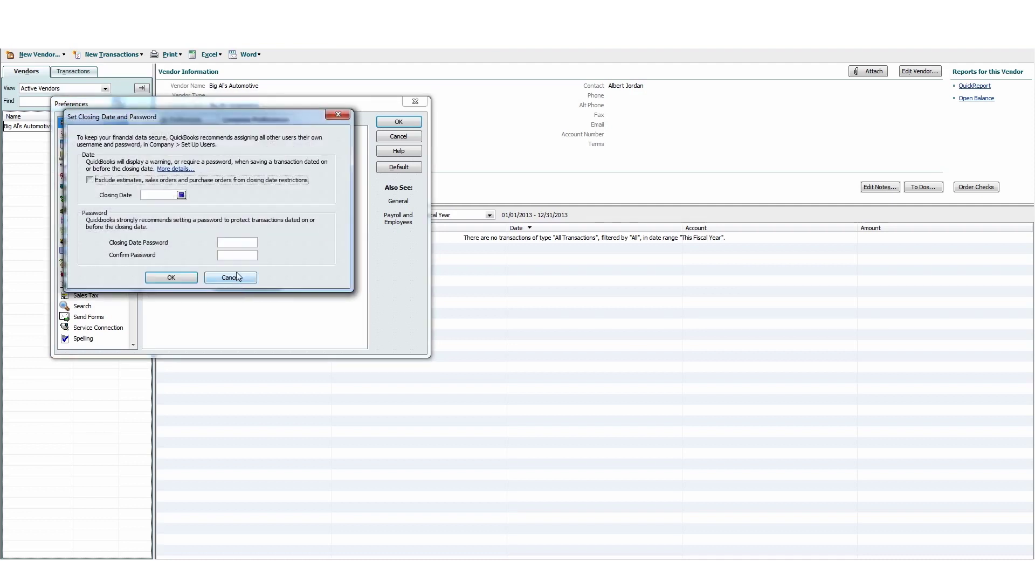
Try 12/31/2012 as the QuickBooks closing date and leave the company preferences without saving it
click(147, 195)
click(182, 195)
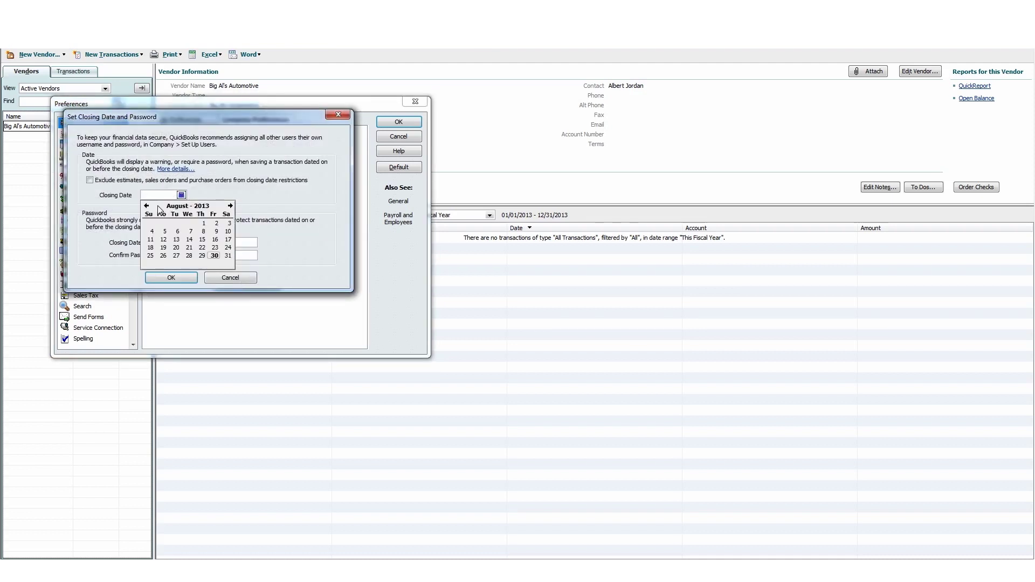
click(147, 205)
click(146, 205)
click(146, 205)
click(146, 205)
click(146, 206)
click(146, 205)
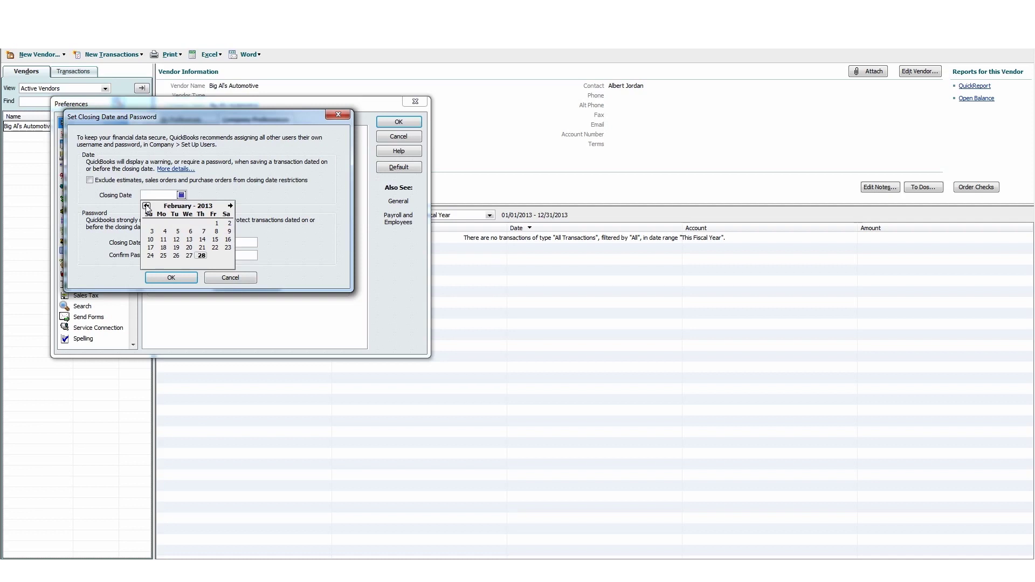
click(146, 206)
click(146, 205)
click(165, 263)
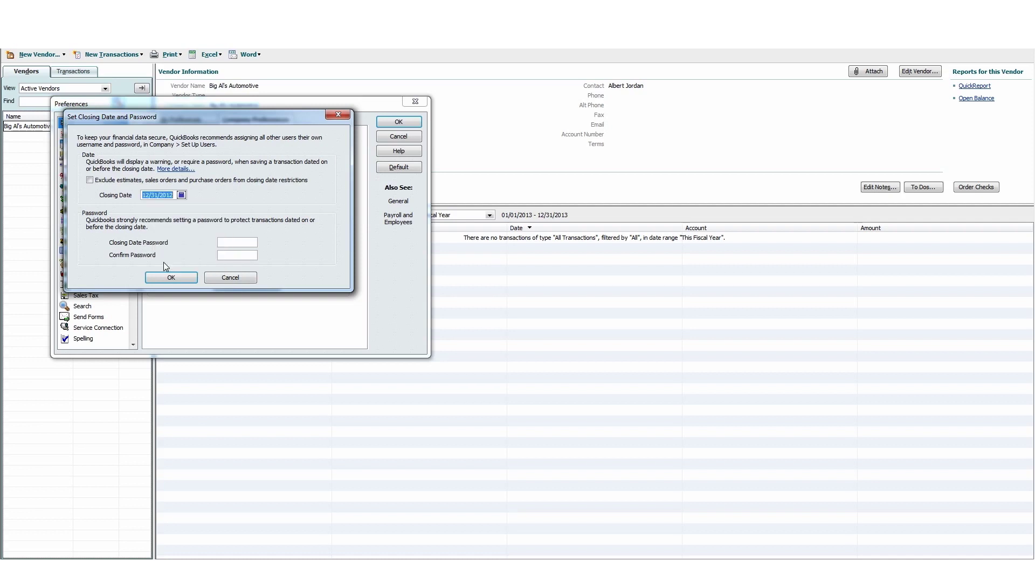
click(234, 243)
click(228, 279)
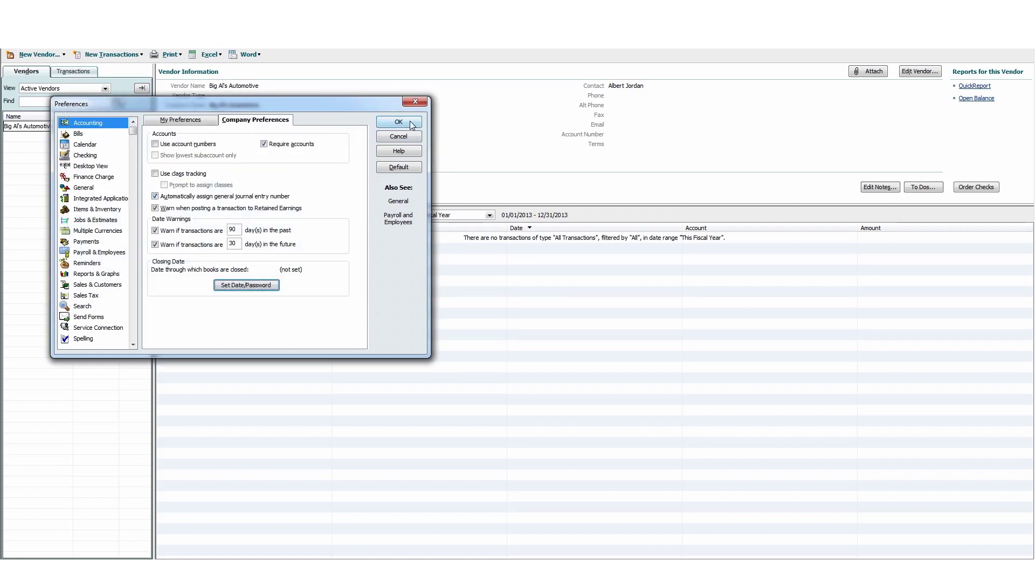
click(415, 100)
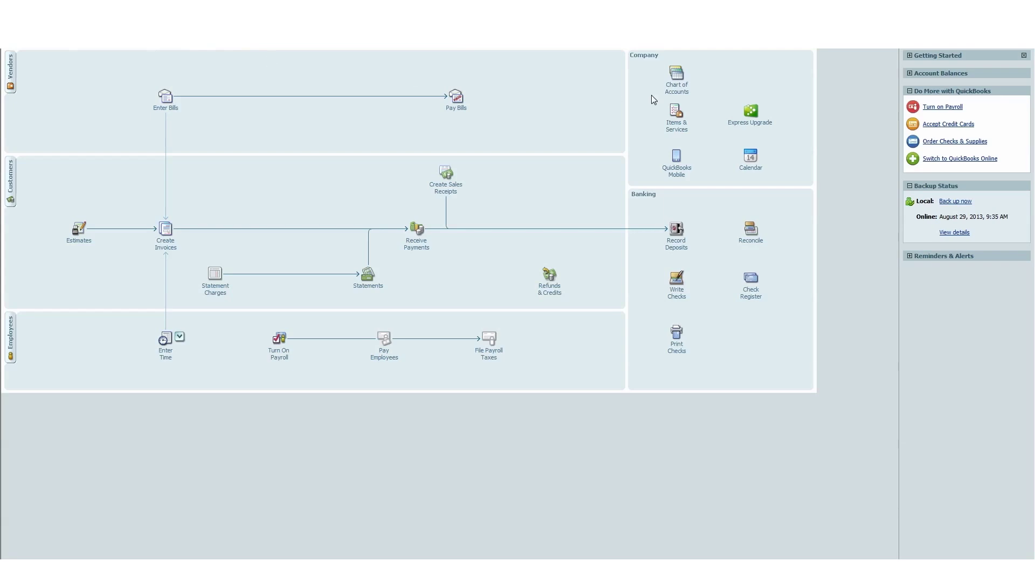
Examine the existing entries in the Chart of Accounts and the Items & Services list
click(684, 87)
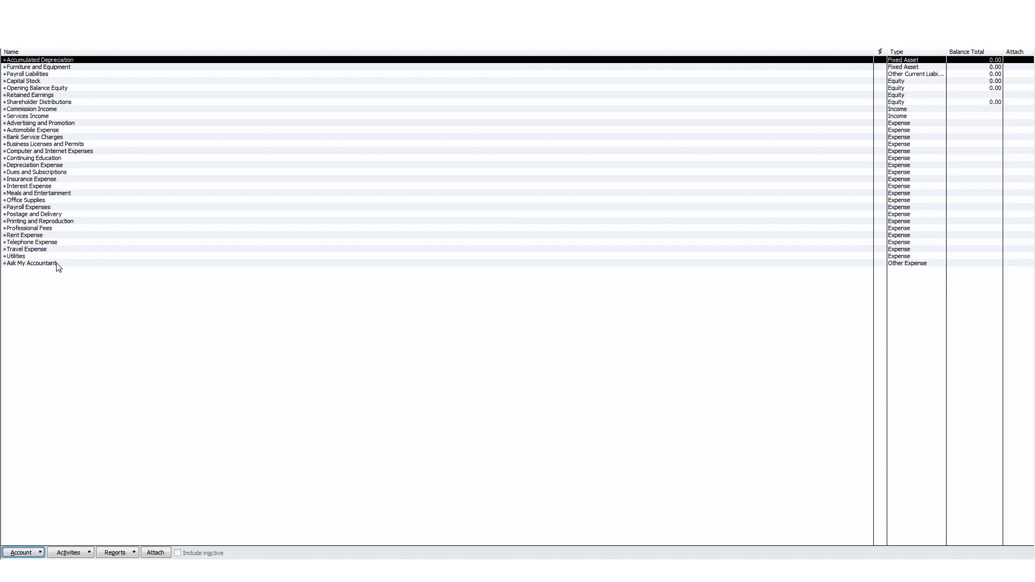
key(Escape)
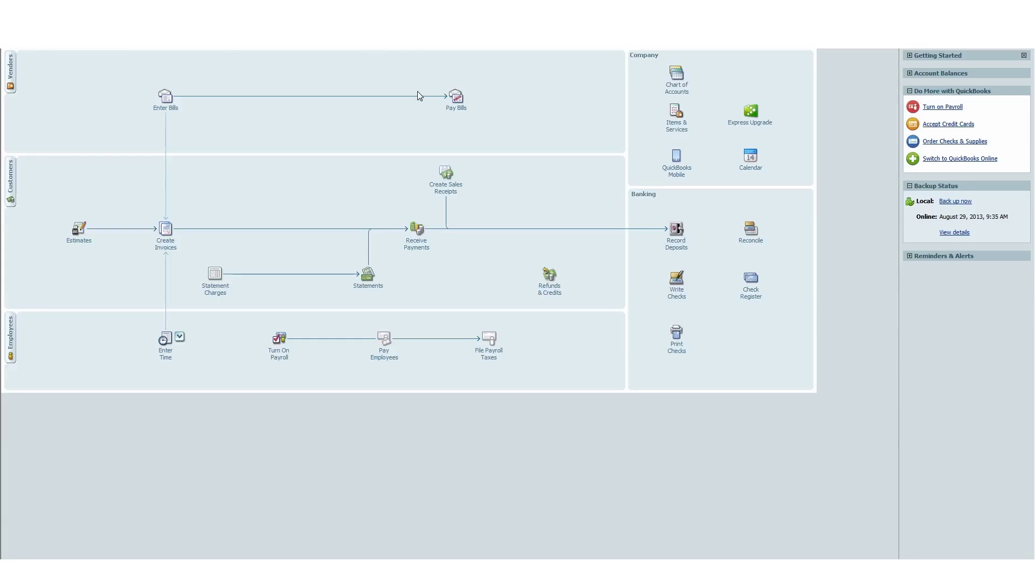
click(677, 129)
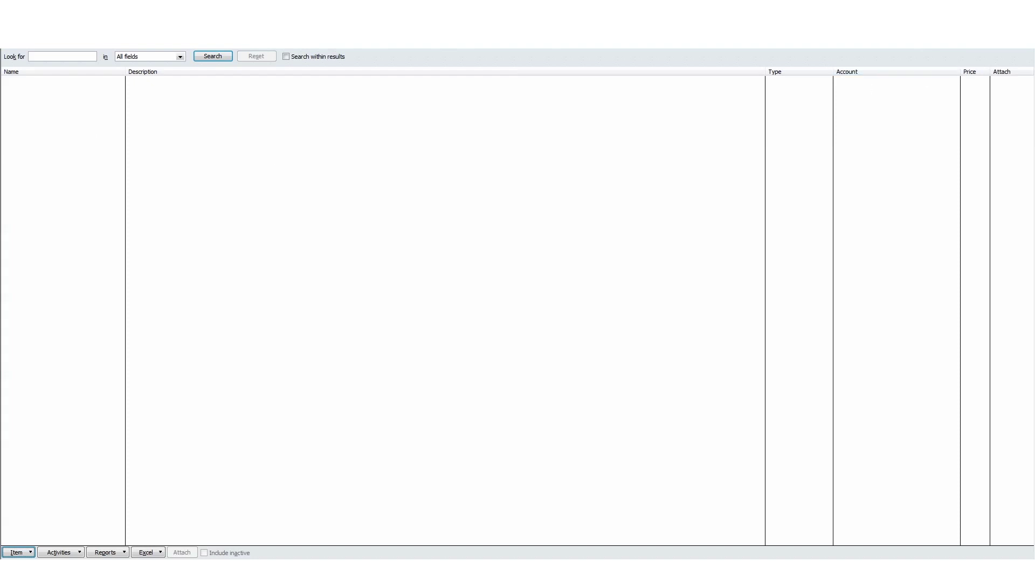
key(Escape)
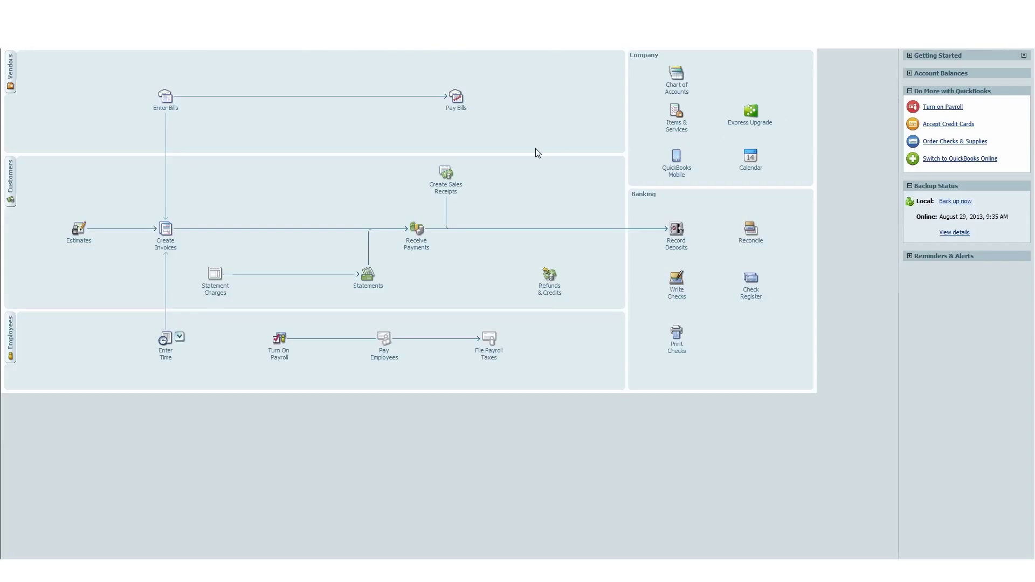
click(677, 75)
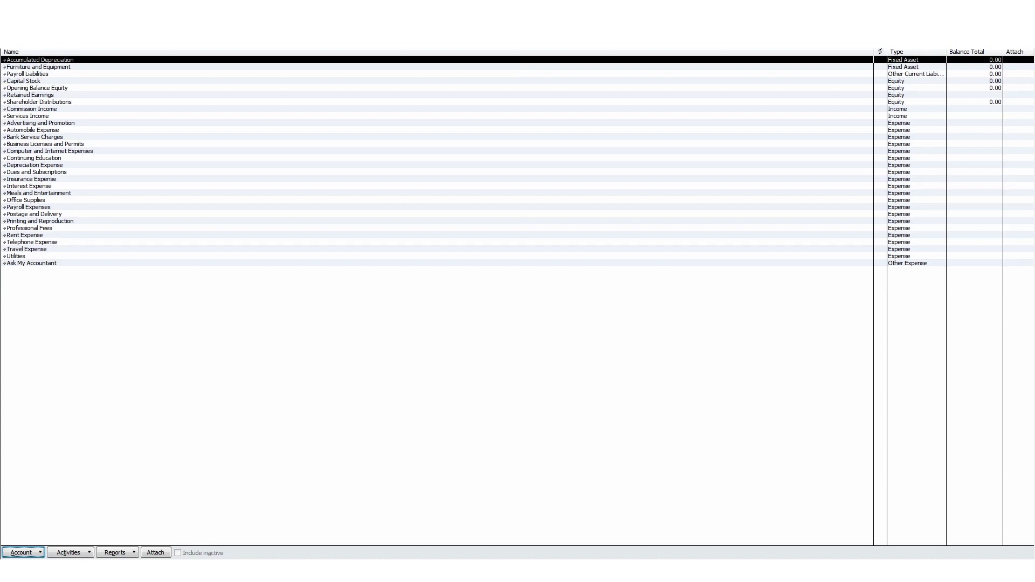
Switch to AutoPal and review the custom charge types in the loan management charge settings
key(alt+Tab)
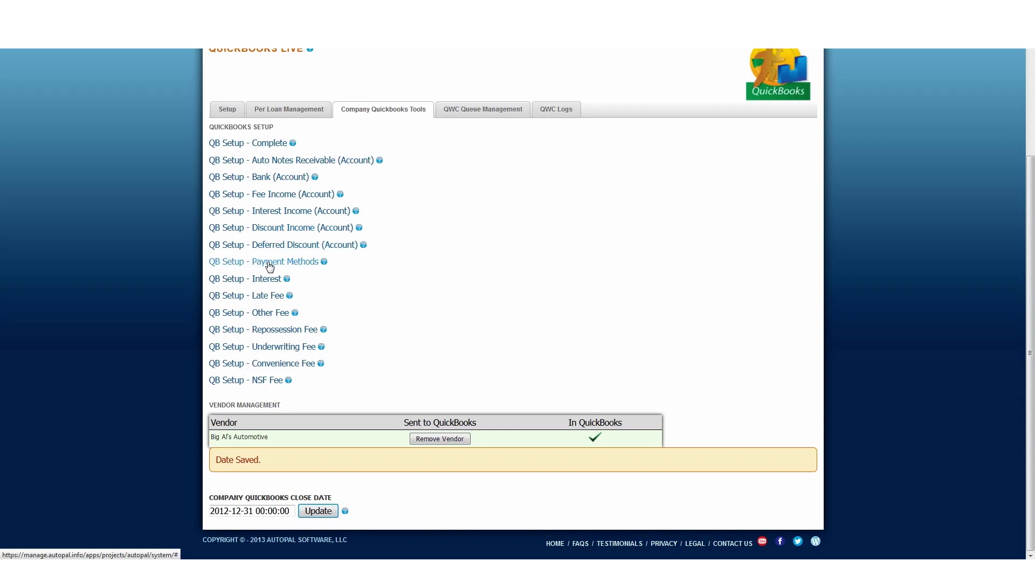
scroll(490, 199, up, 3)
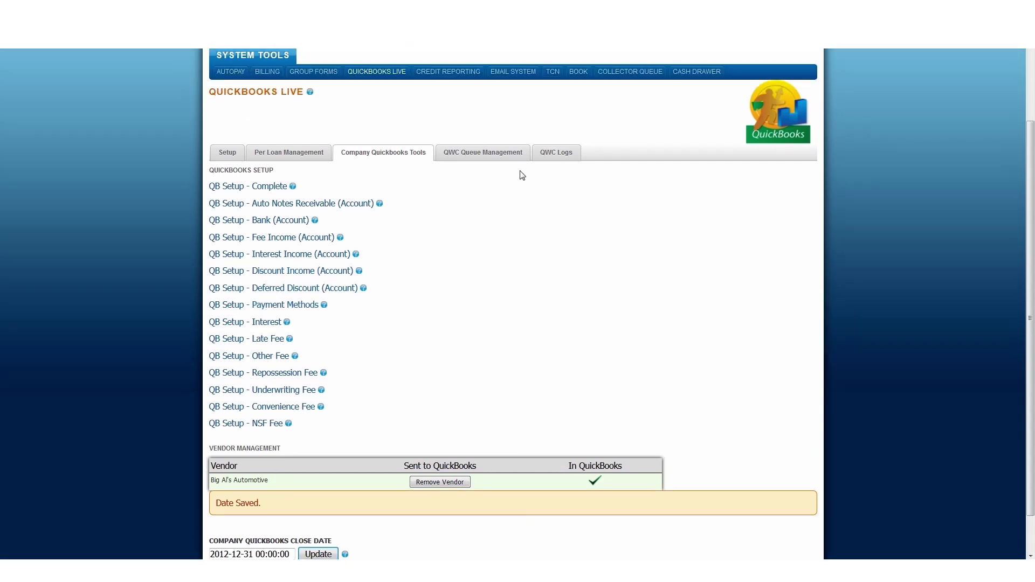
click(551, 126)
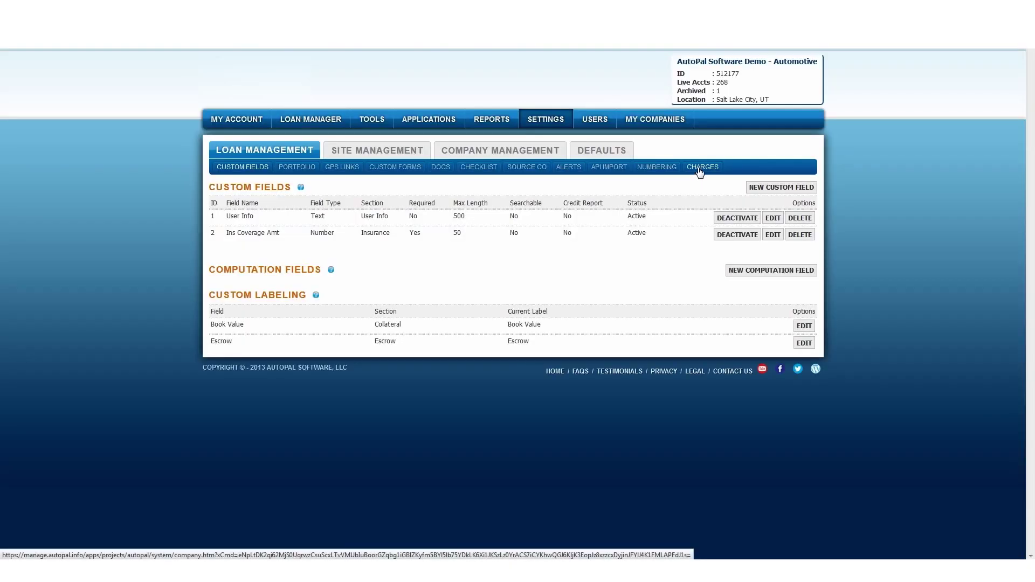
click(699, 170)
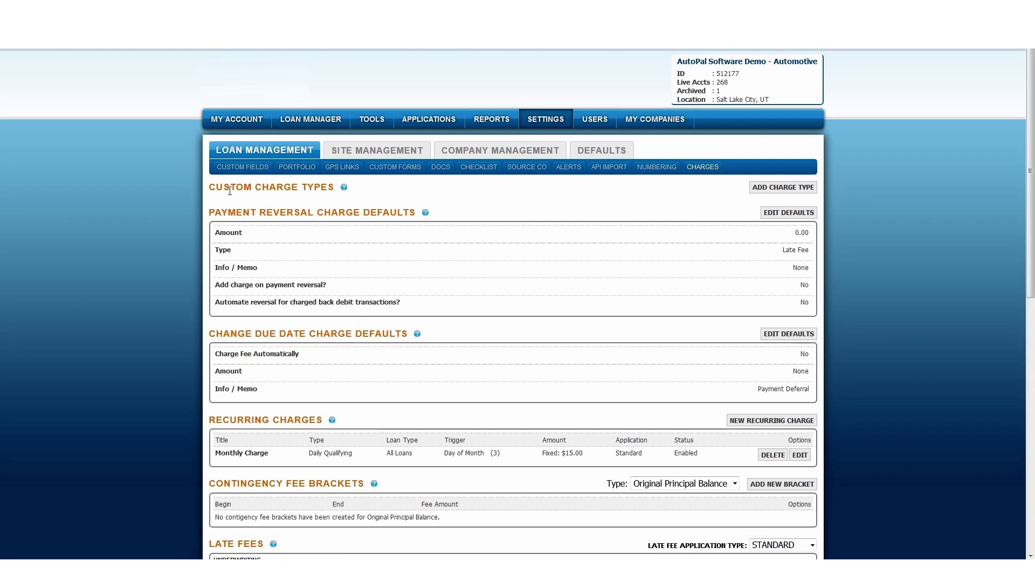
drag(213, 187, 324, 187)
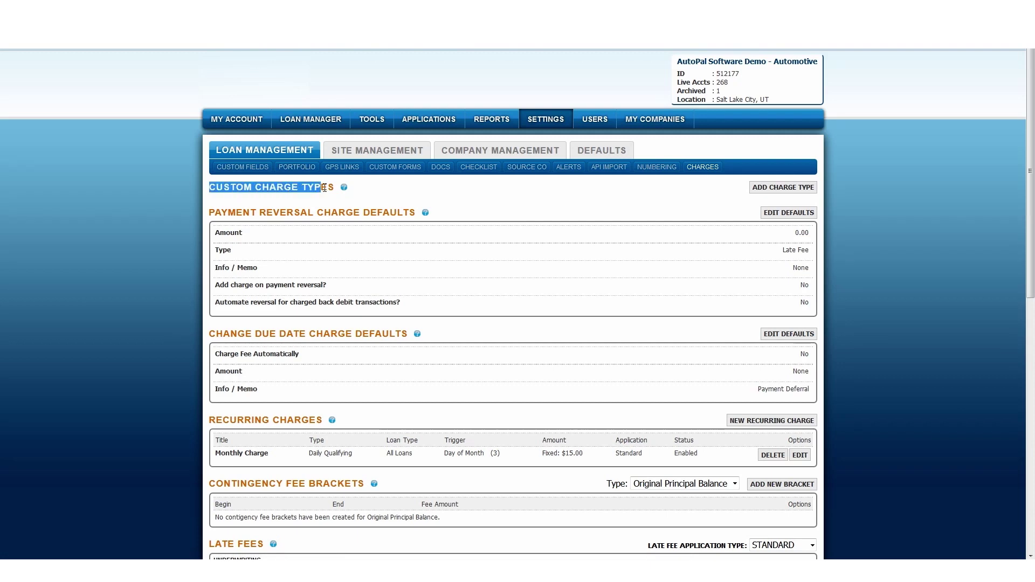
Return to QuickBooks Live and review the setup options in the company QuickBooks tools
click(365, 122)
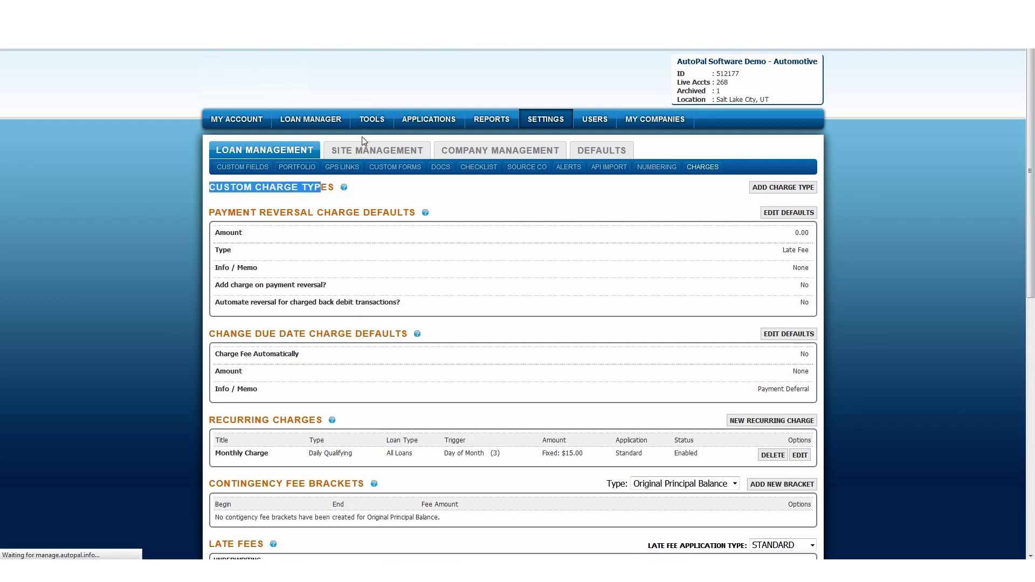
click(373, 168)
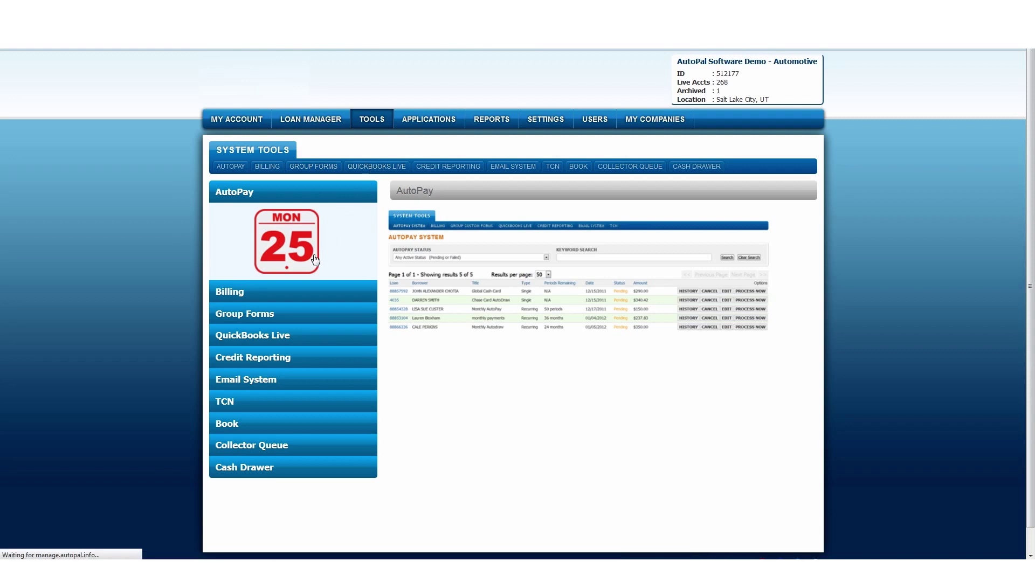
click(361, 249)
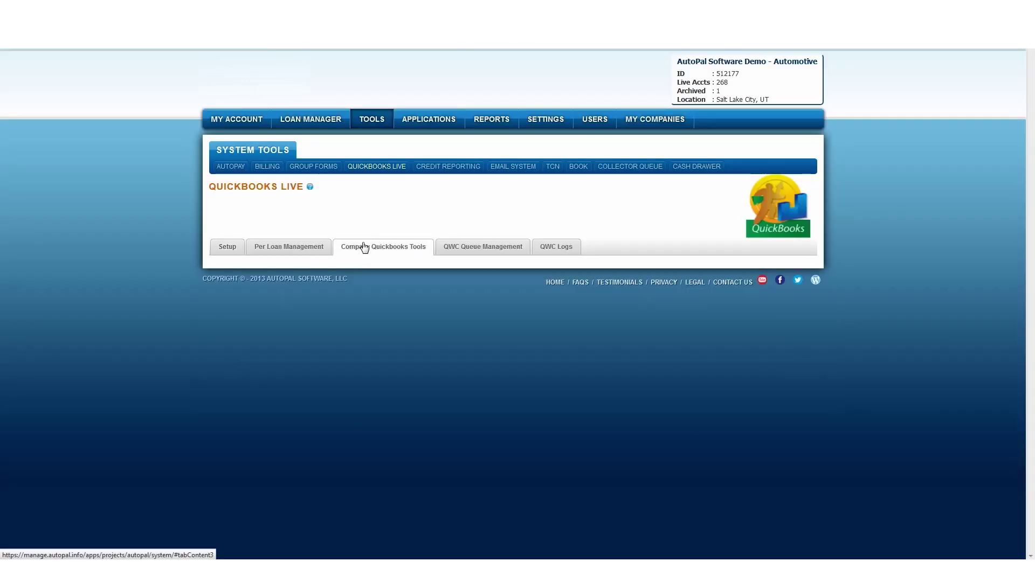
scroll(302, 345, down, 2)
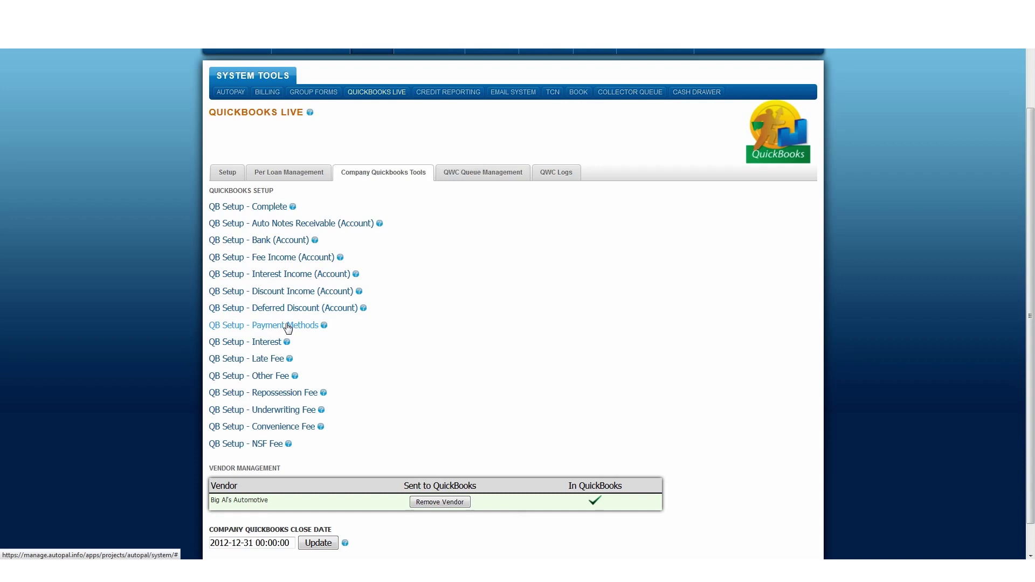
Check the company's custom payment methods and the custom charge types for loan management in the AutoPal settings
scroll(431, 130, up, 3)
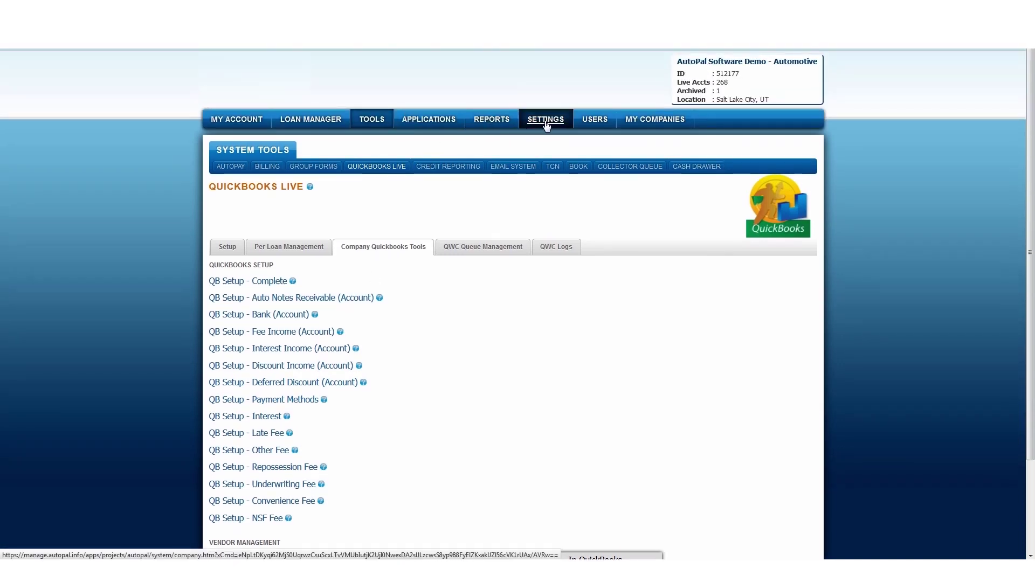
click(546, 124)
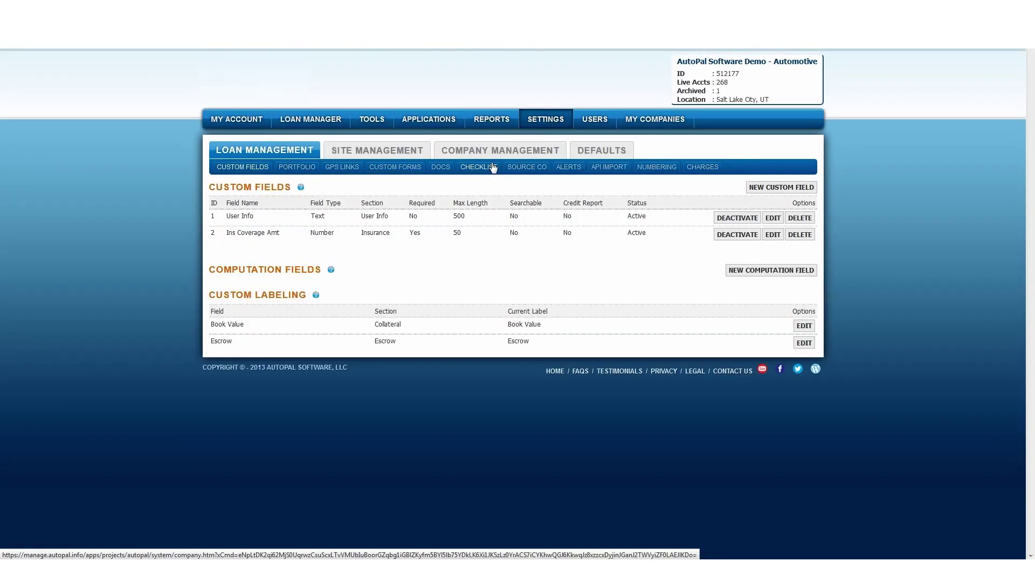
click(492, 153)
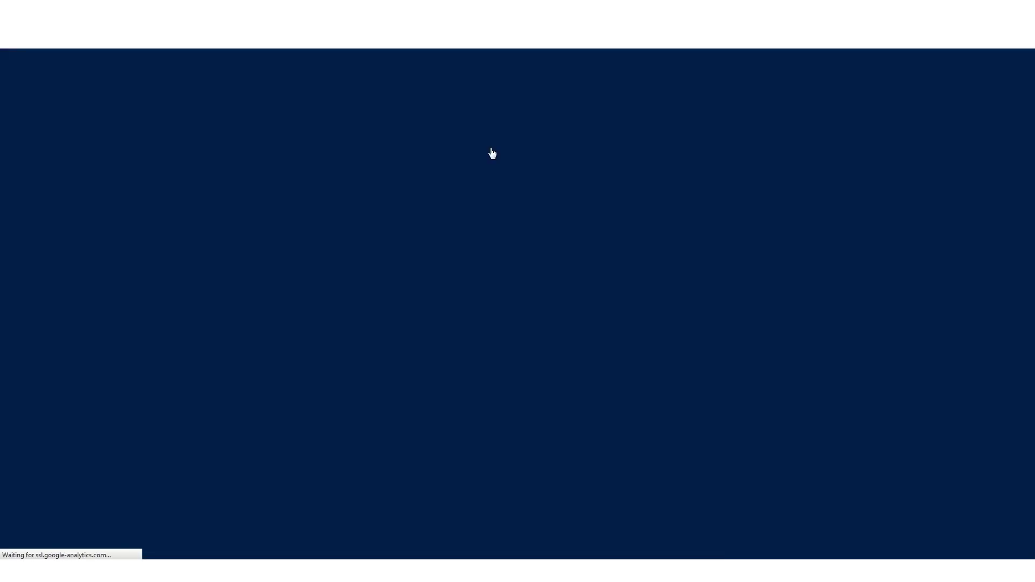
drag(221, 186, 343, 190)
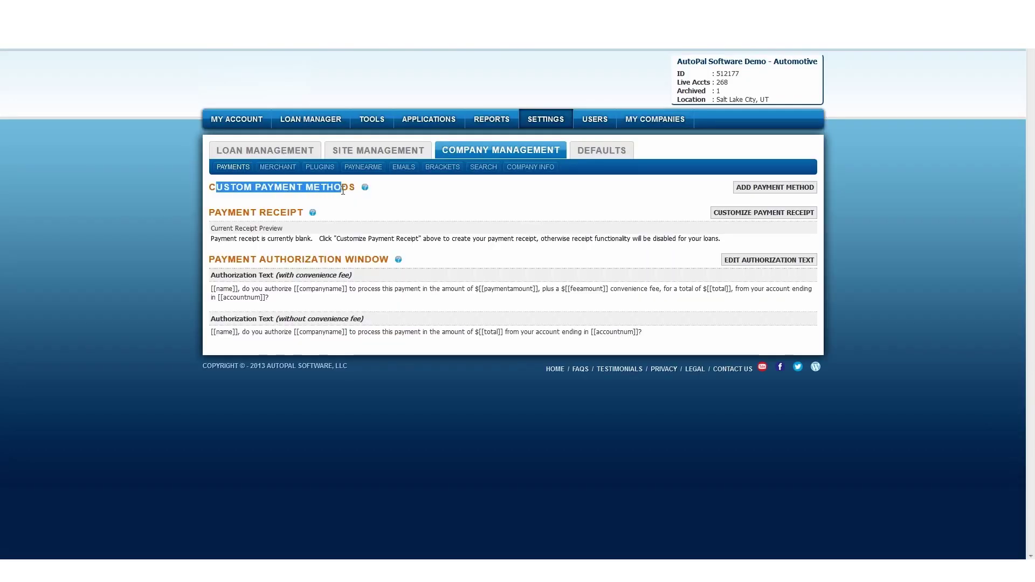
click(286, 153)
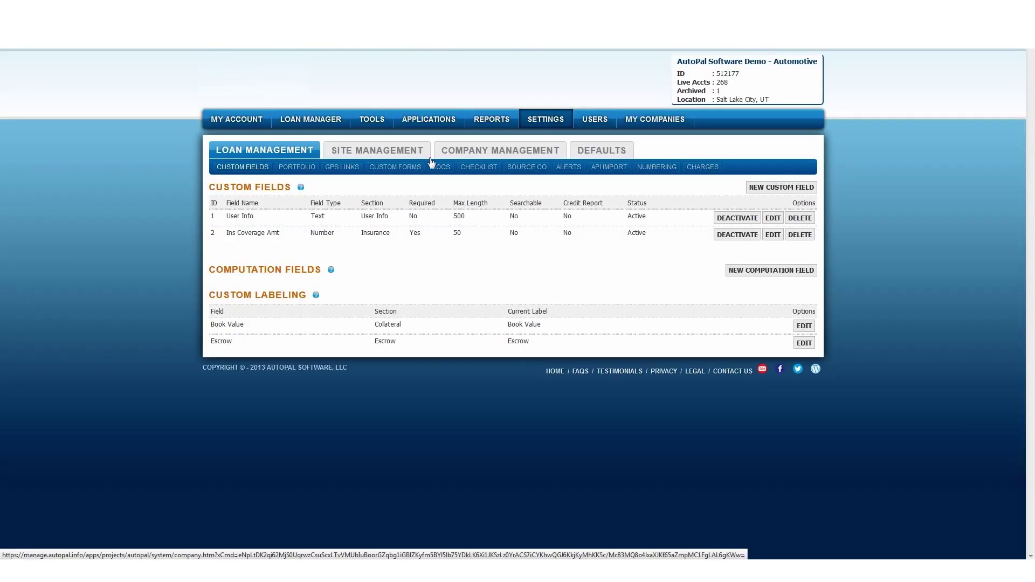
click(703, 168)
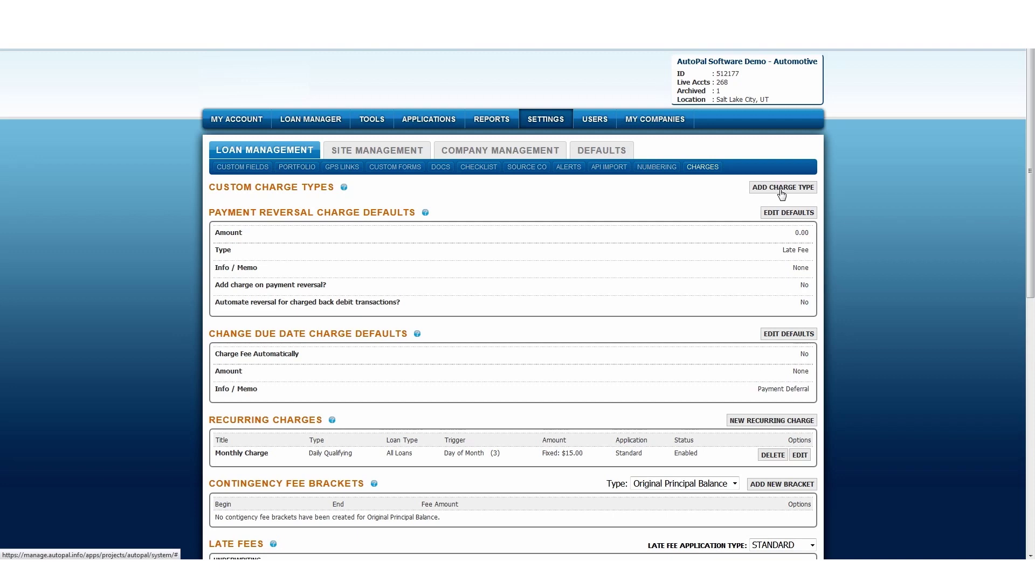
Request the complete QB Setup from the company QuickBooks tools and update the Autopal Quickbooks Integrator in QuickBooks Web Connector
click(383, 125)
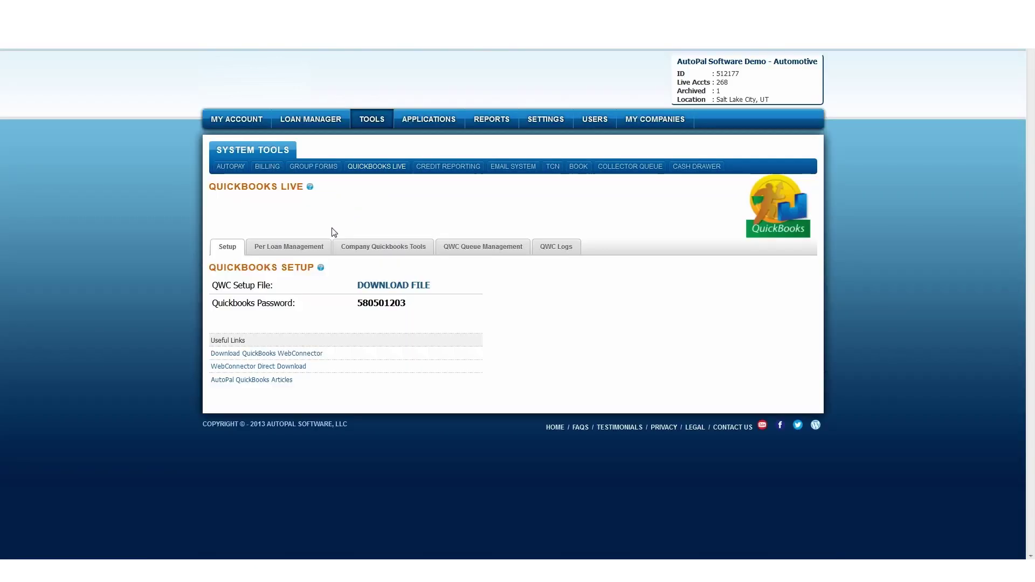
click(356, 248)
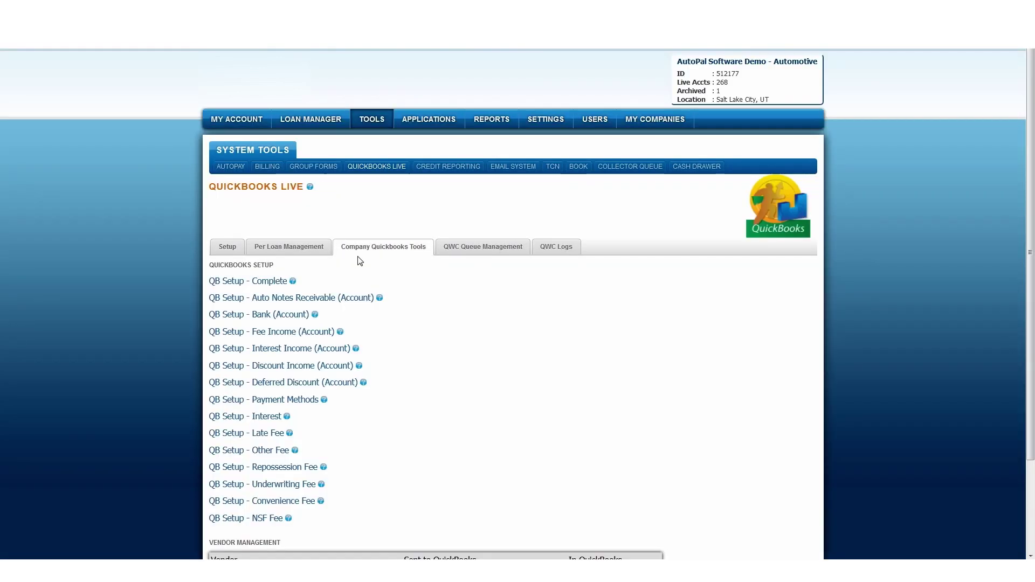
click(264, 283)
scroll(286, 439, down, 2)
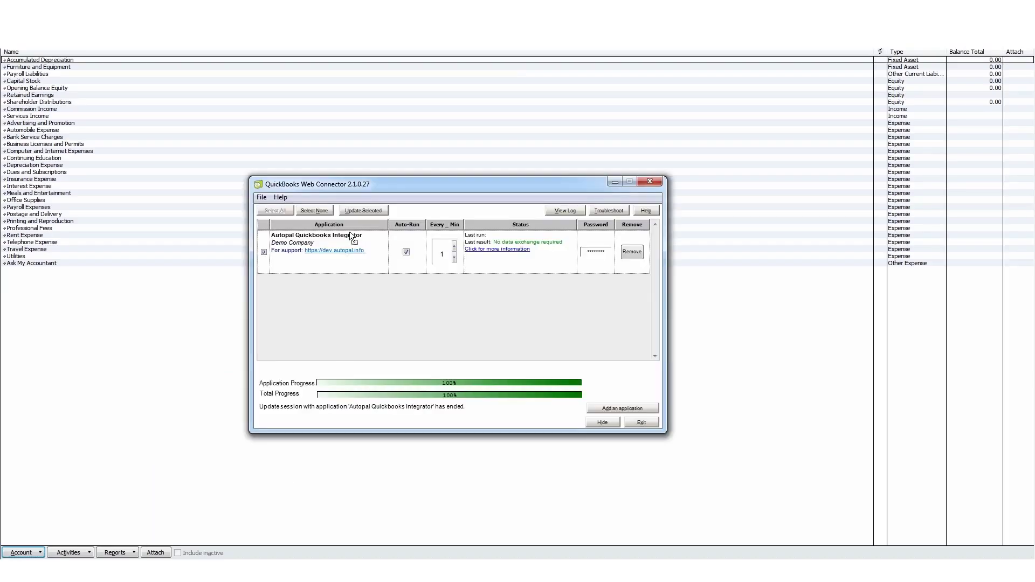
click(364, 211)
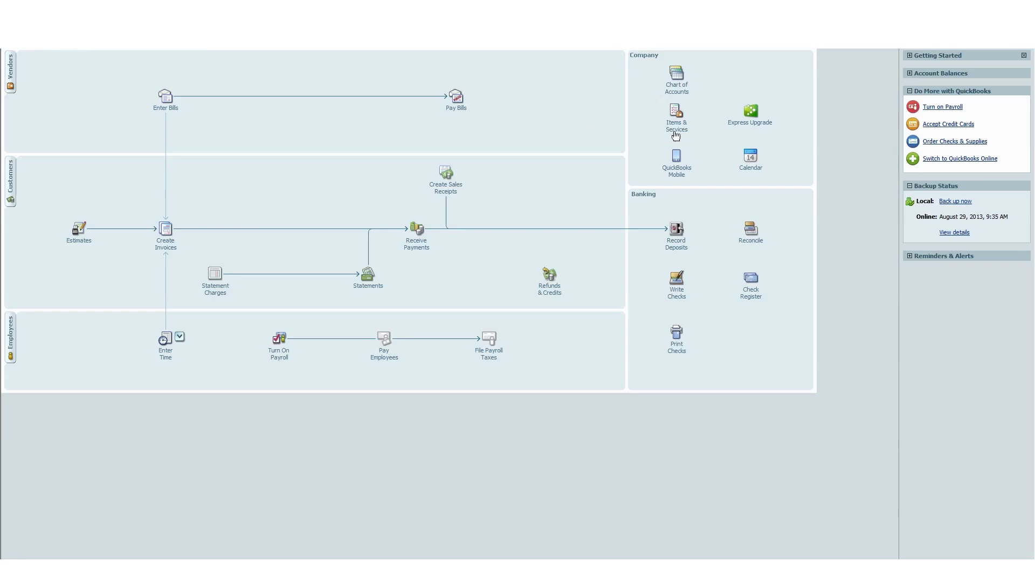
Open the Other Fee item from the Items & Services list in QuickBooks and view its available accounts
click(675, 133)
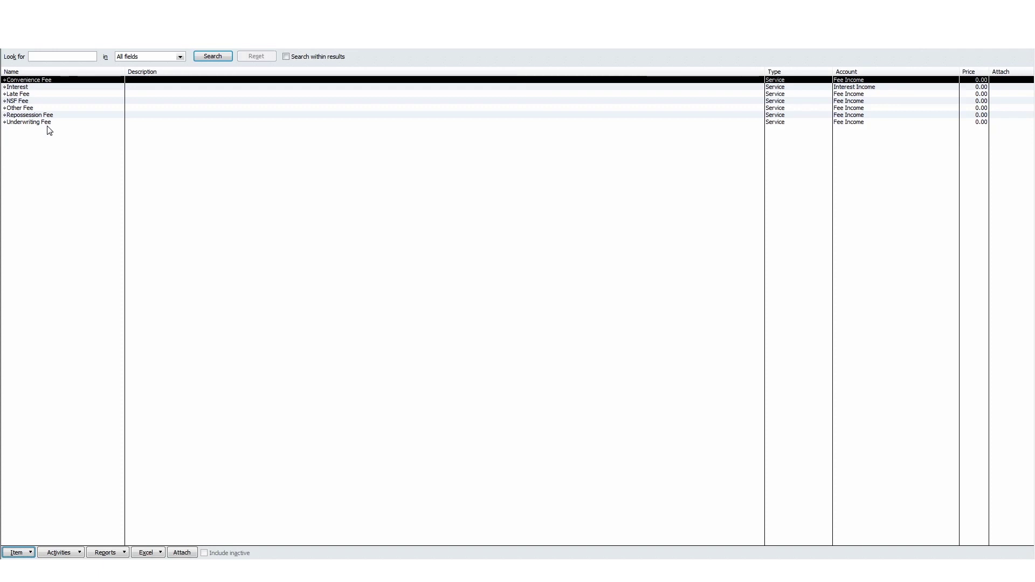
double_click(24, 108)
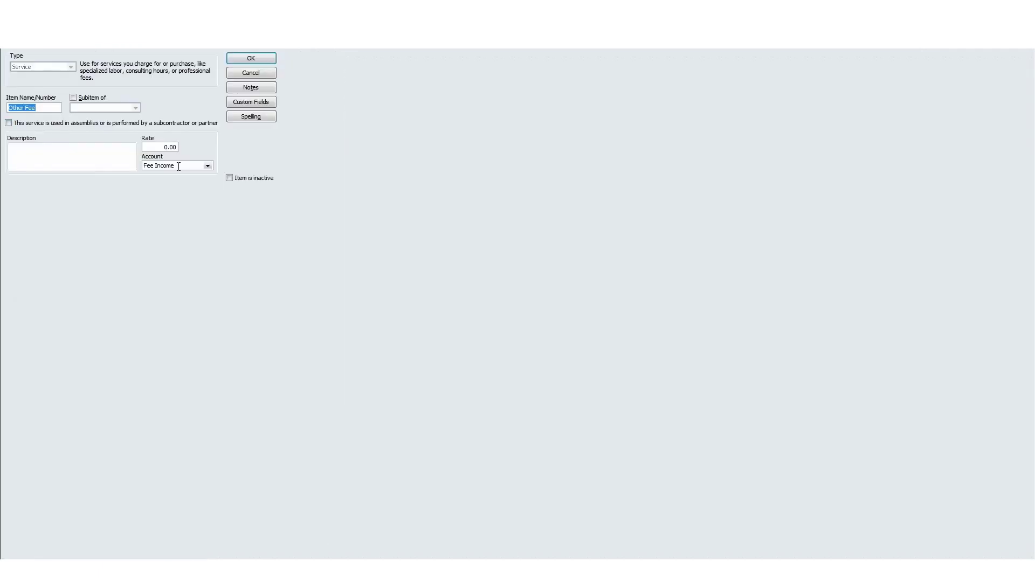
click(207, 166)
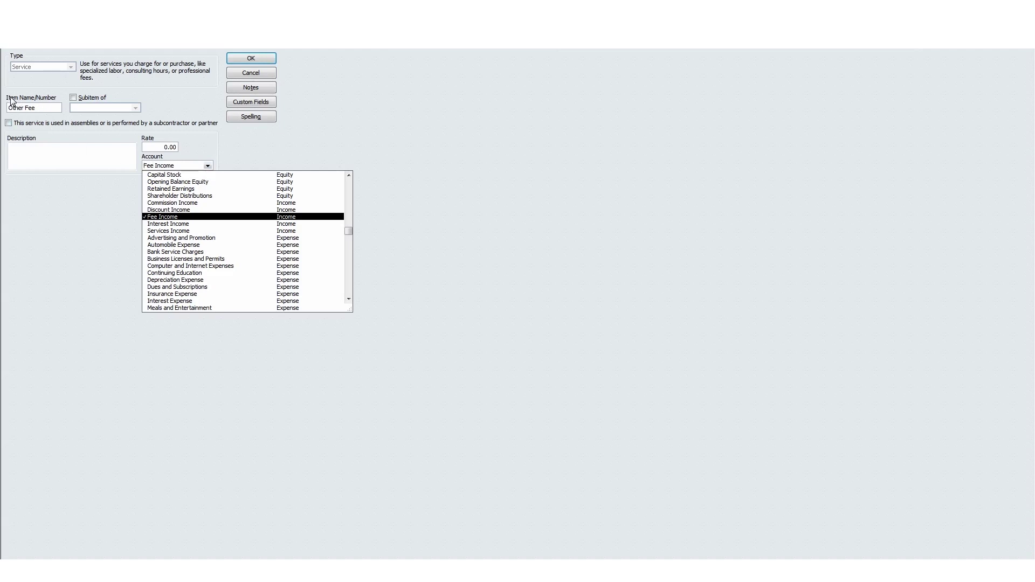
click(28, 106)
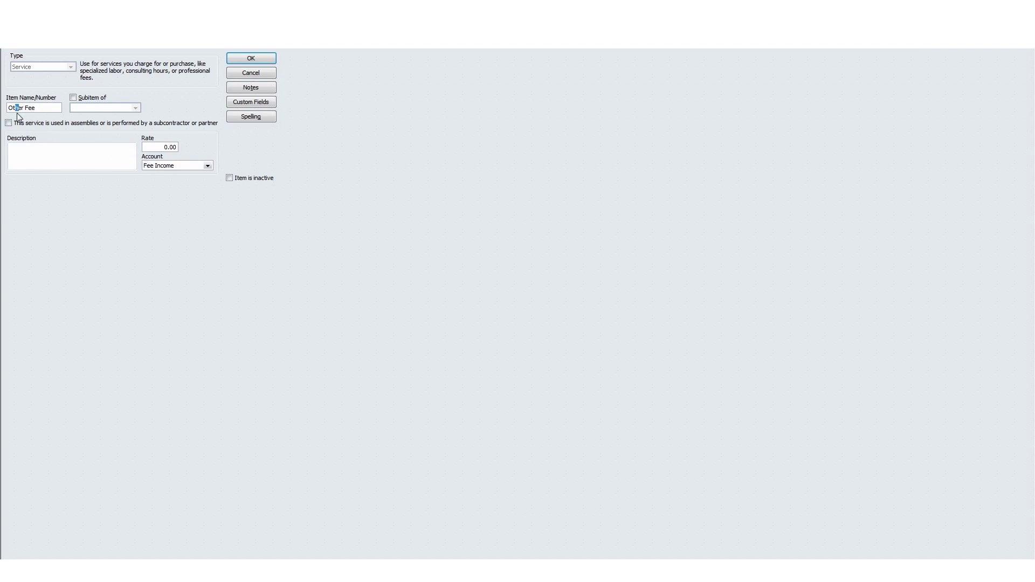
Create an income account named Other Fee Income and assign it to the Other Fee item
click(207, 166)
click(205, 156)
click(144, 166)
text(Other)
click(259, 86)
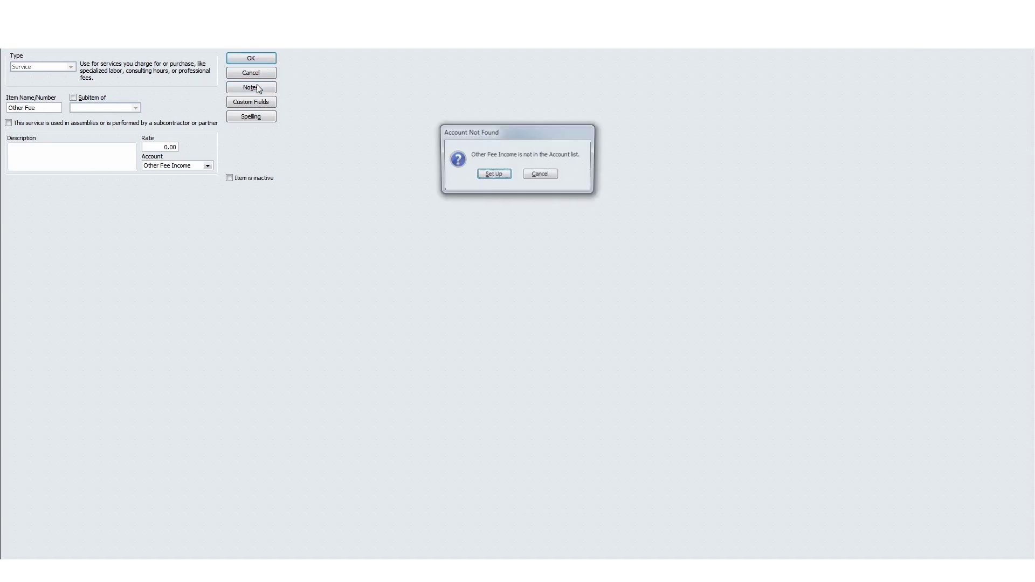
click(493, 175)
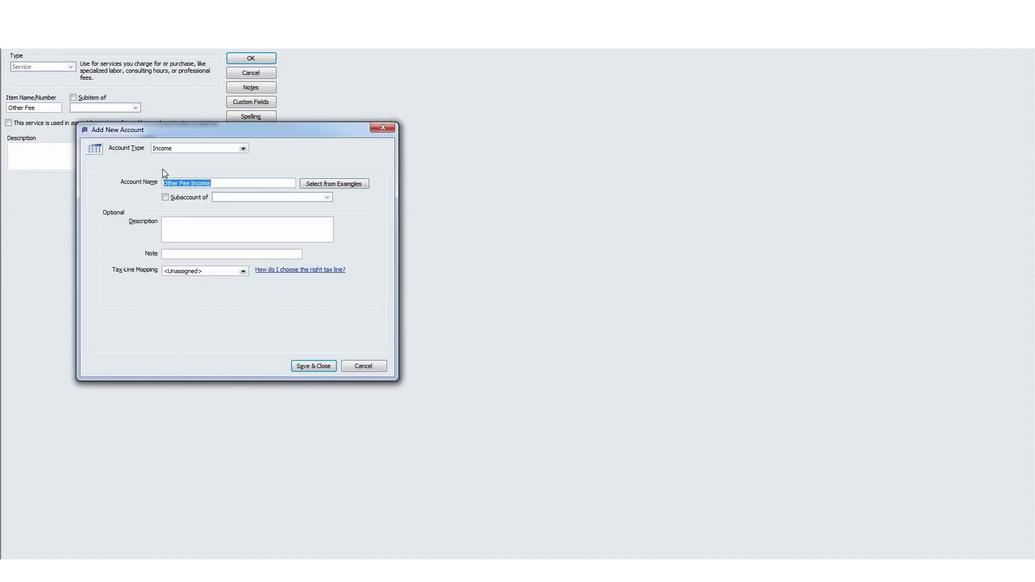
click(302, 365)
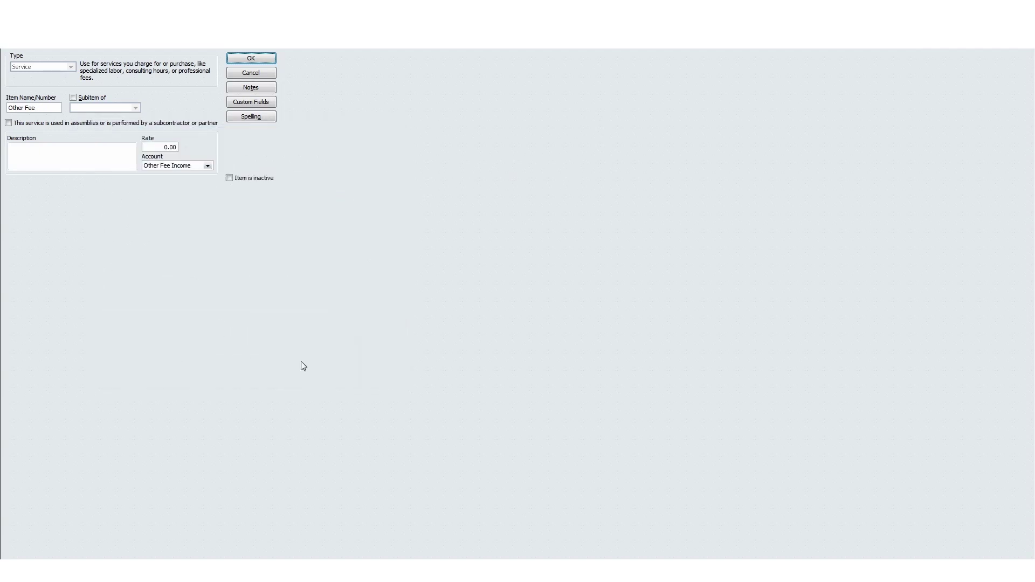
Check the Other Fee Income selection, then save the Other Fee item and apply the account change to its existing transactions
click(208, 165)
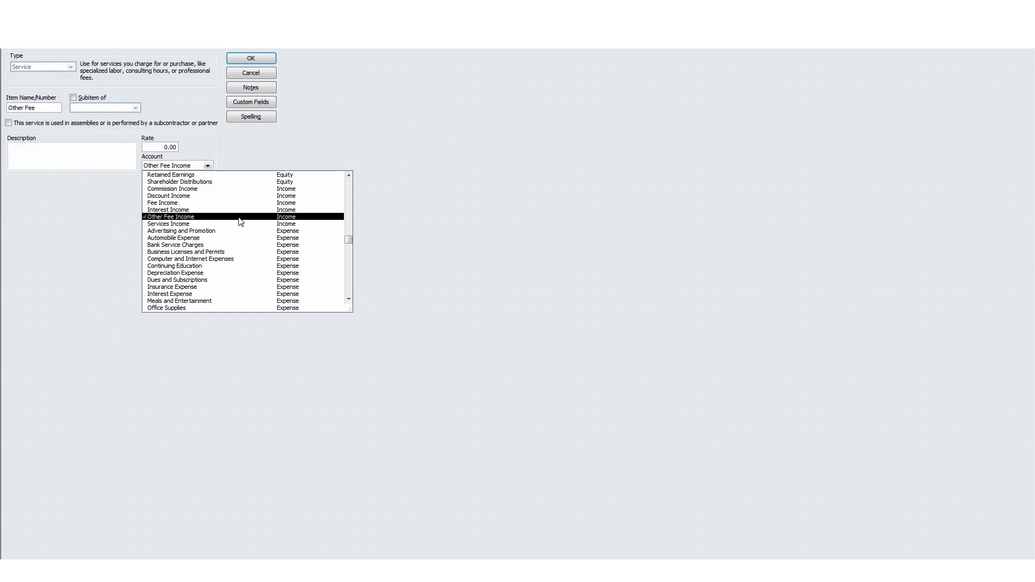
click(448, 127)
click(256, 59)
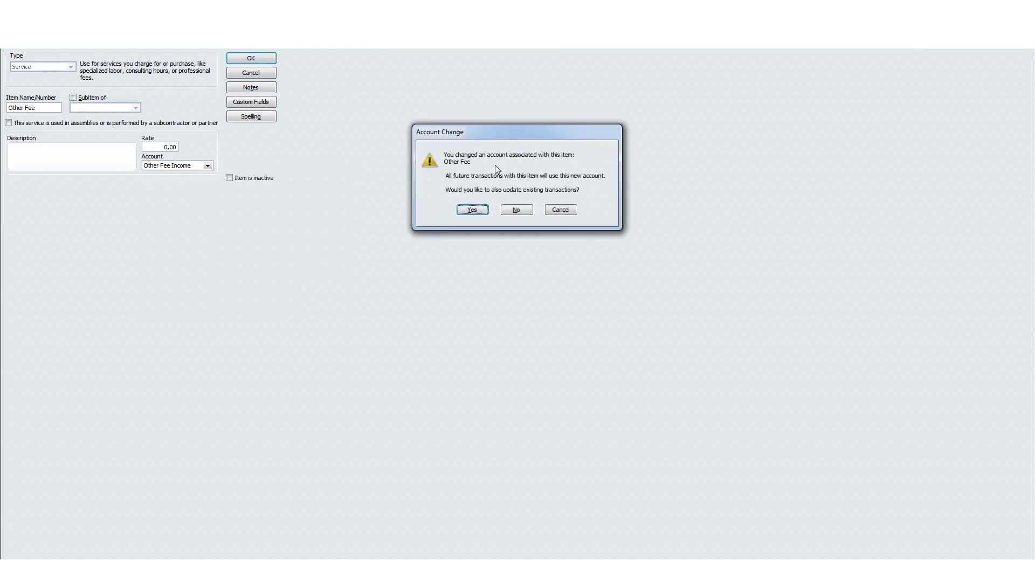
click(477, 209)
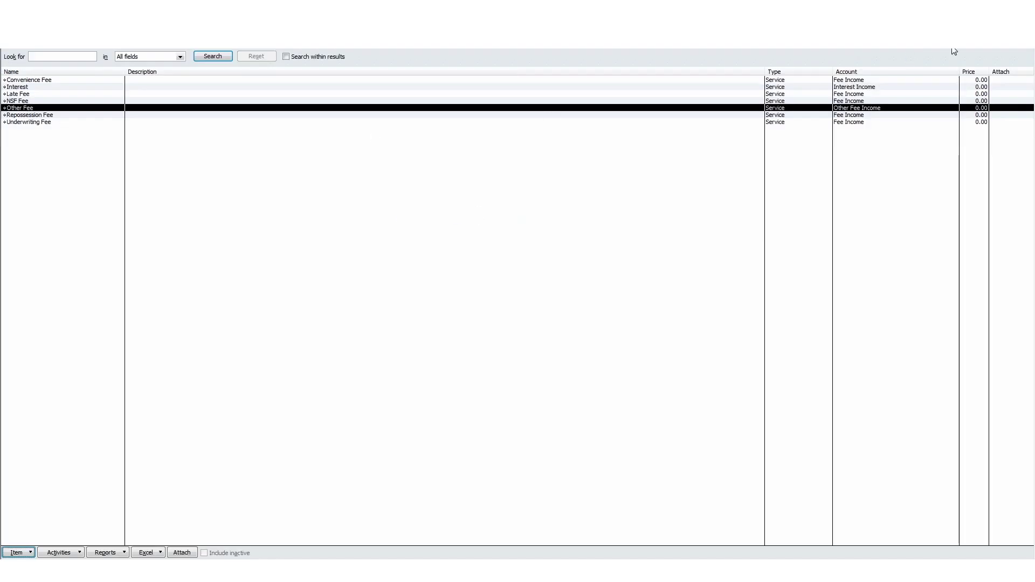
Return to AutoPal's company QuickBooks tools and review the setup options, vendor management and company QuickBooks close date
click(1028, 18)
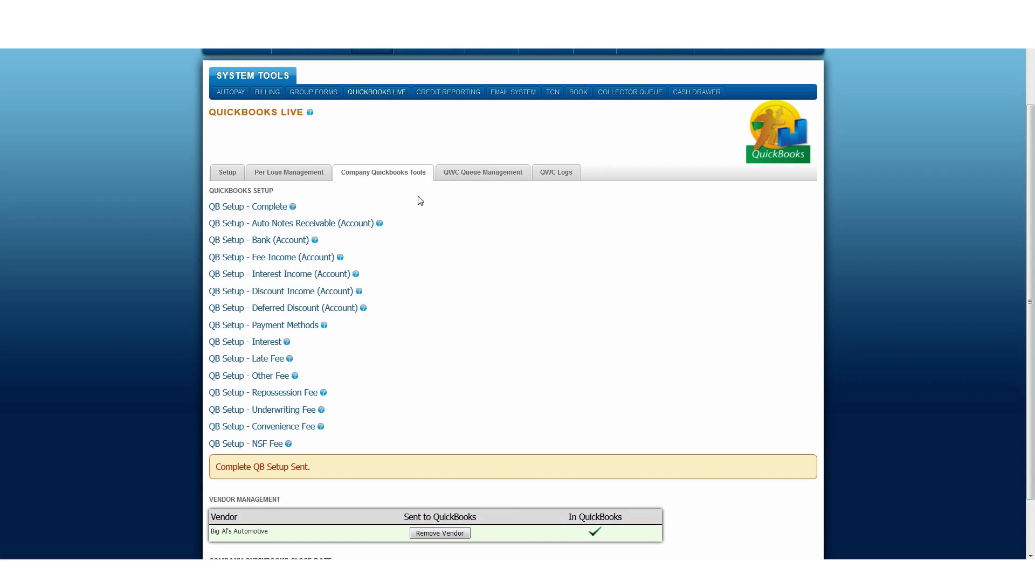
scroll(423, 204, down, 1)
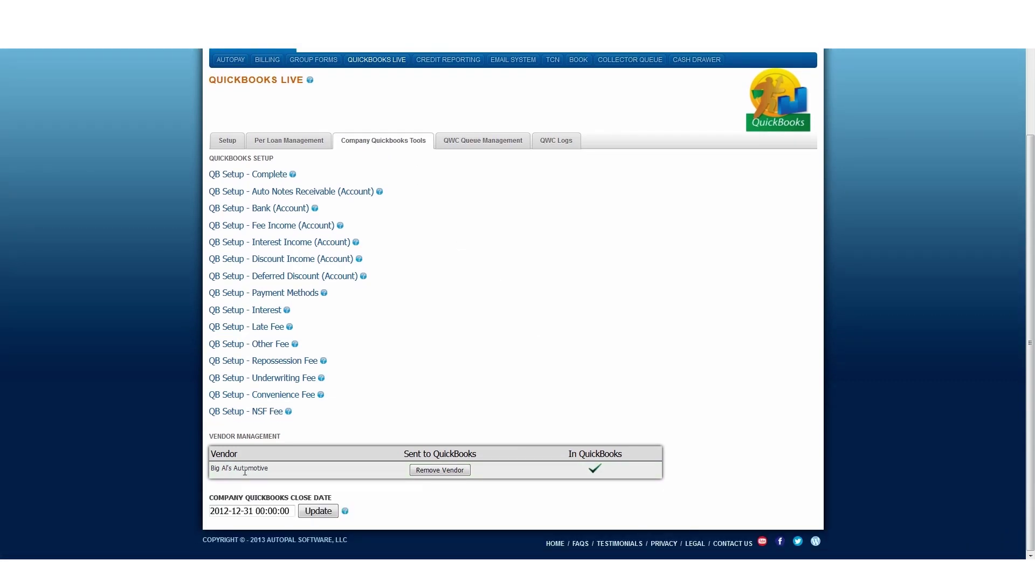
click(246, 512)
click(469, 358)
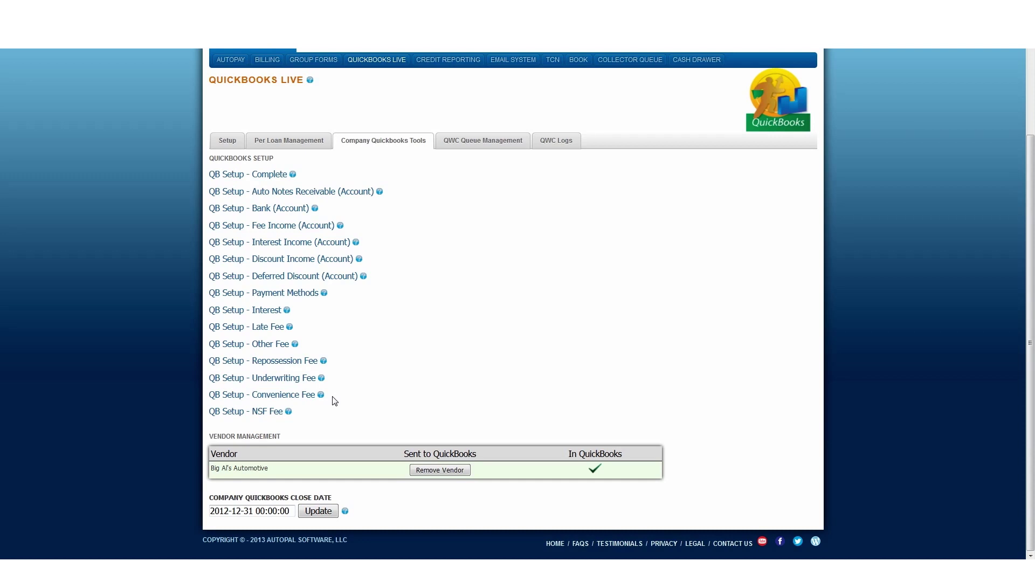
scroll(332, 397, up, 2)
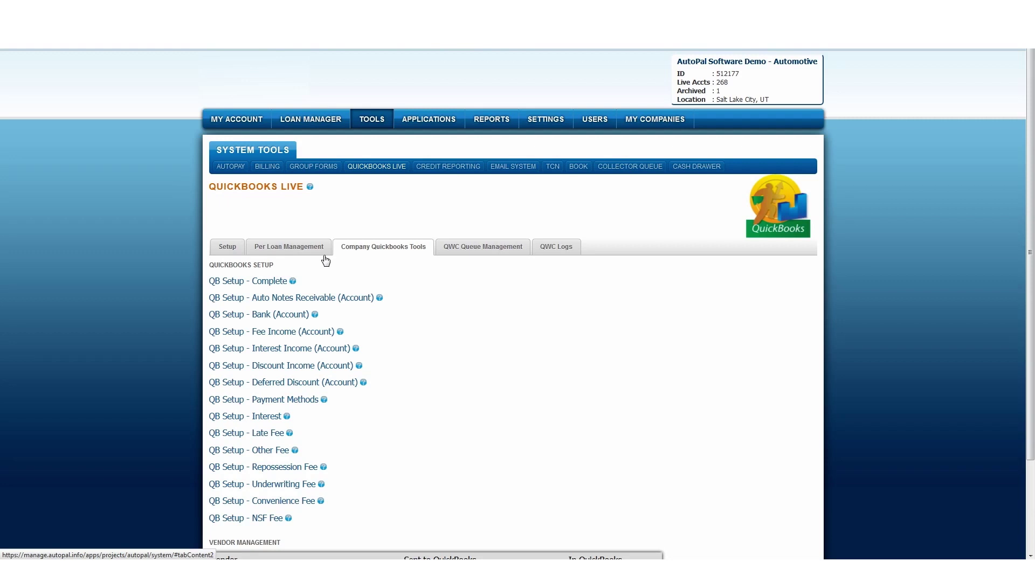
Check the QWC queue in AutoPal and the Autopal Quickbooks Integrator's selection in QuickBooks Web Connector
click(461, 251)
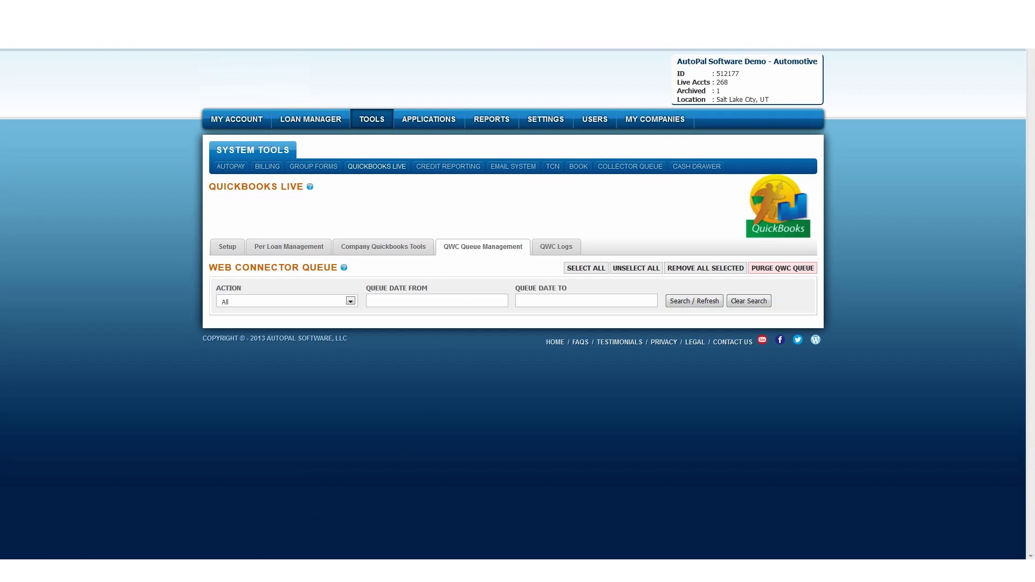
click(214, 570)
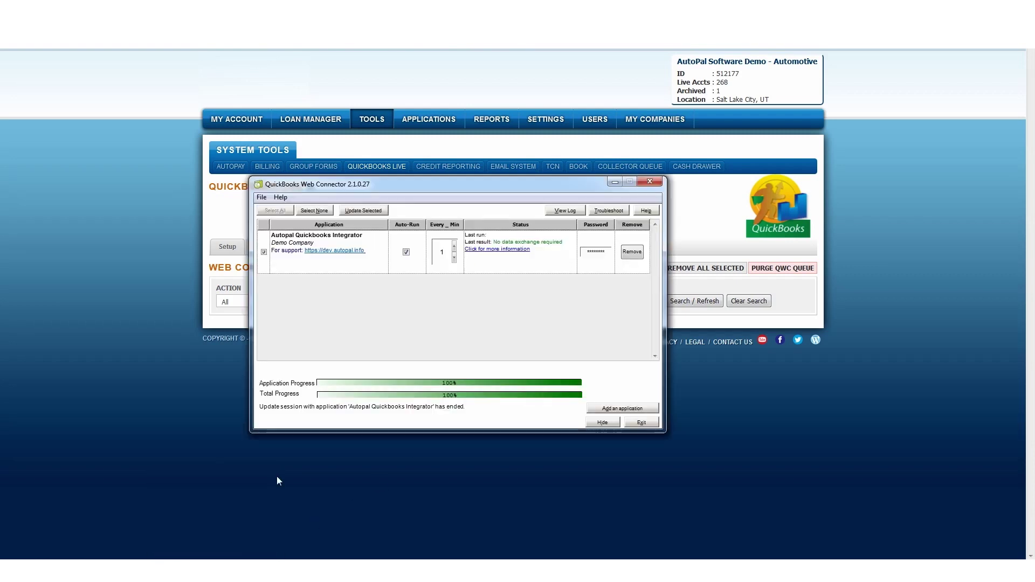
click(264, 251)
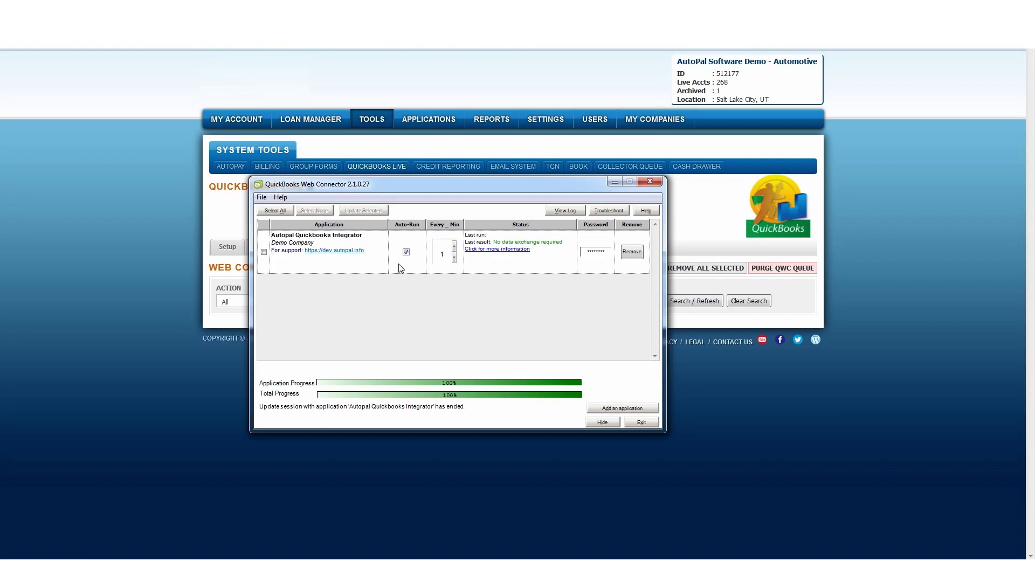
click(263, 252)
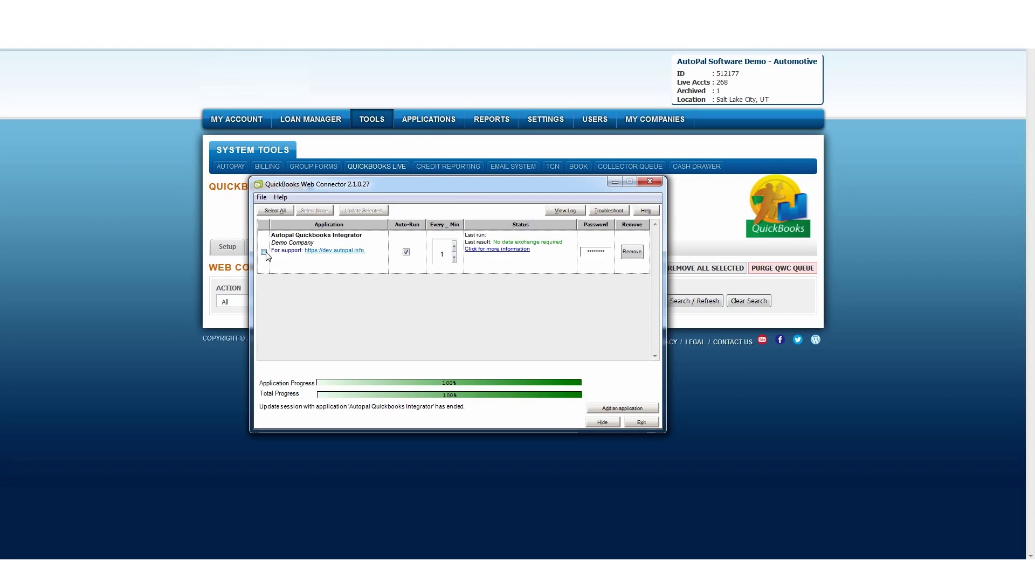
click(183, 345)
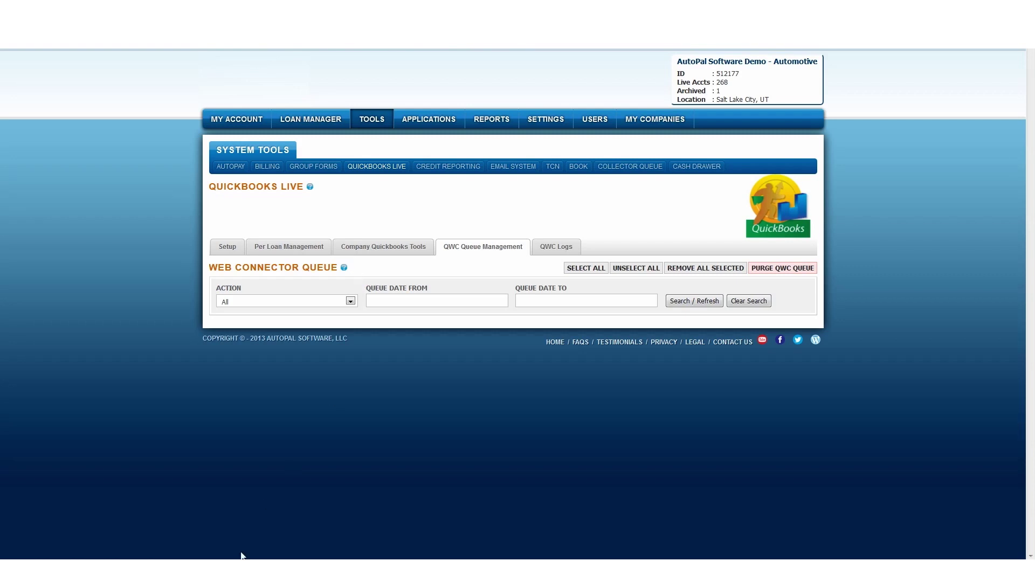
Switch back to QuickBooks Web Connector and update the selected Autopal Quickbooks Integrator
click(242, 570)
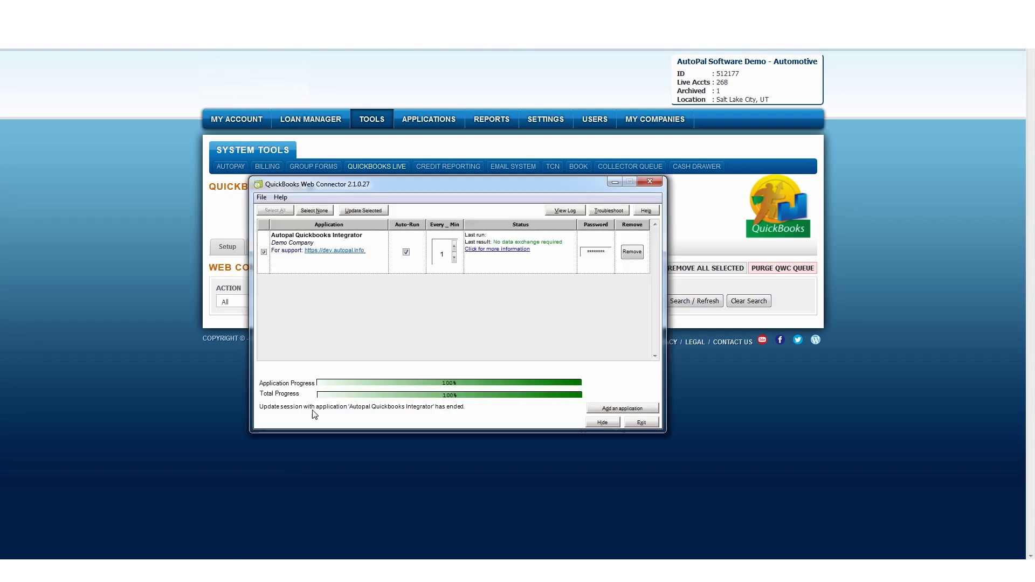
click(357, 215)
Hide QuickBooks Web Connector and restore its window from the system tray
click(603, 422)
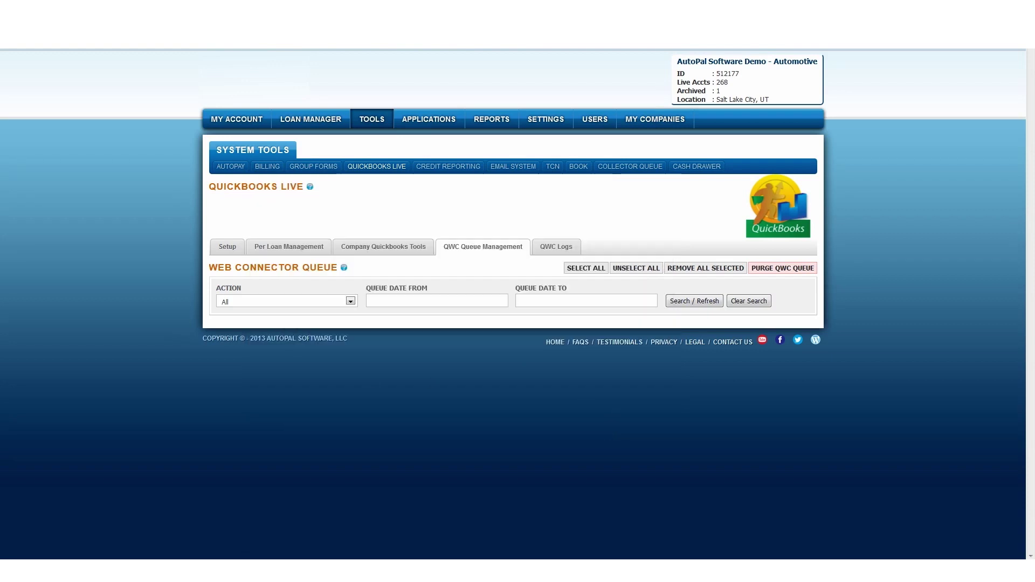
click(928, 571)
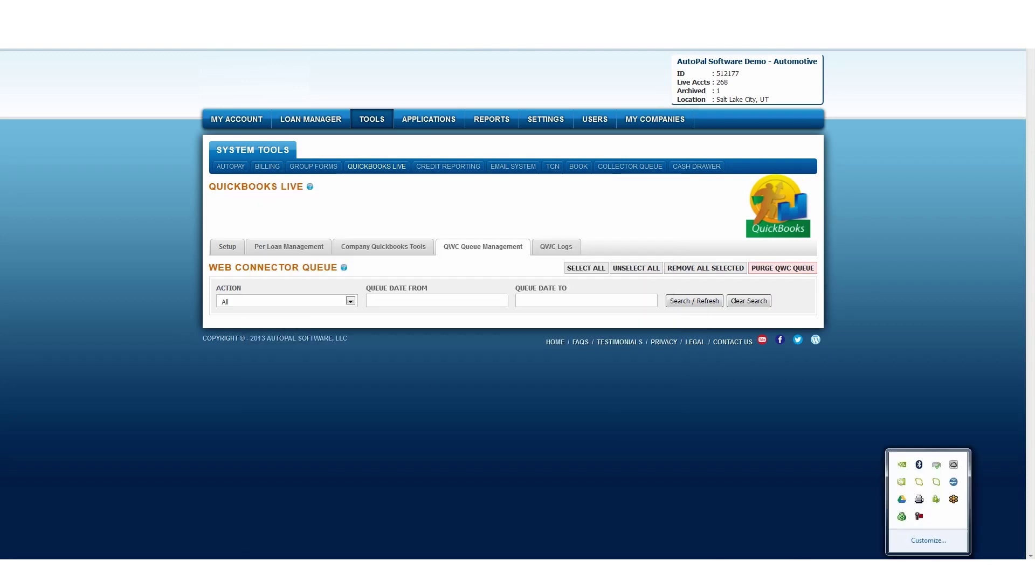
double_click(902, 485)
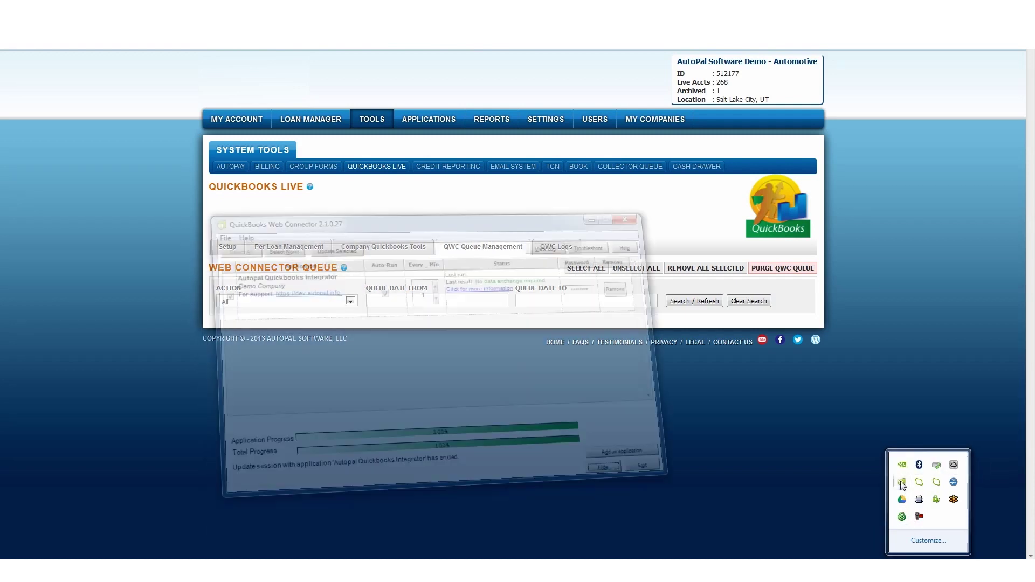